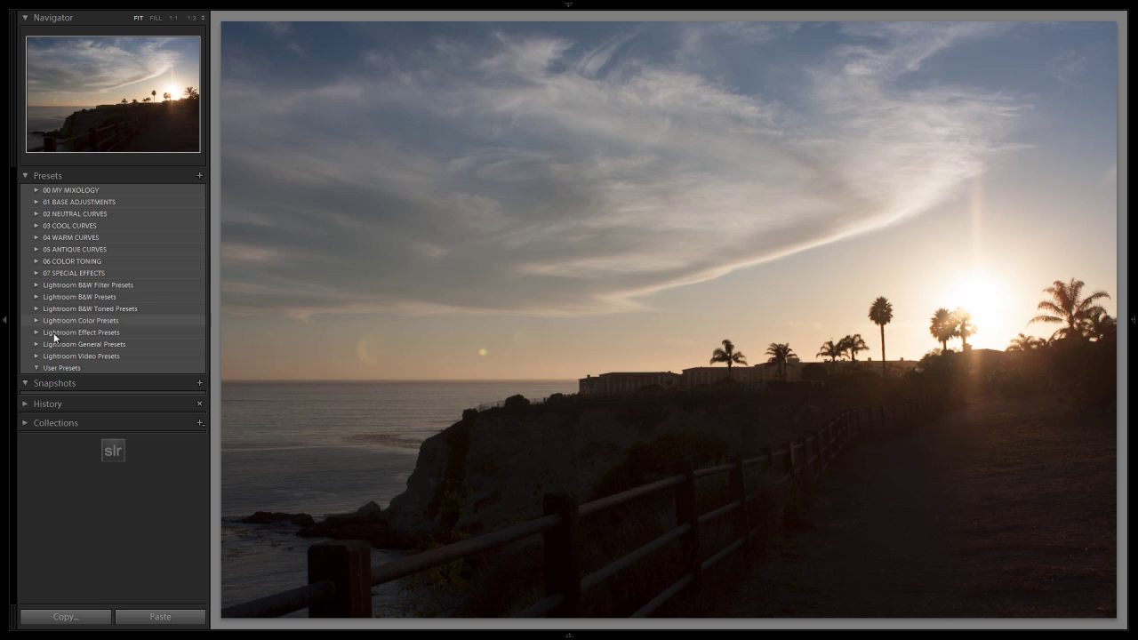
Expand the 00 MY MIXOLOGY preset folder to show its presets.
left_click(34, 191)
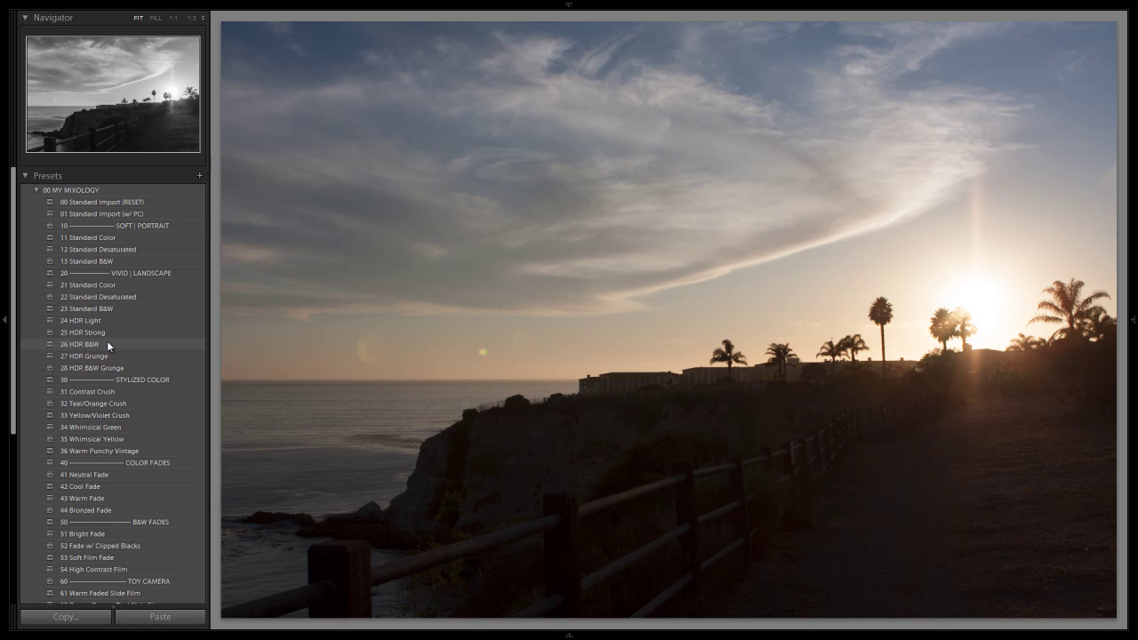
Compare 13 and 23 Standard B&W against 26 HDR B&W, and settle on 26 HDR B&W.
left_click(108, 344)
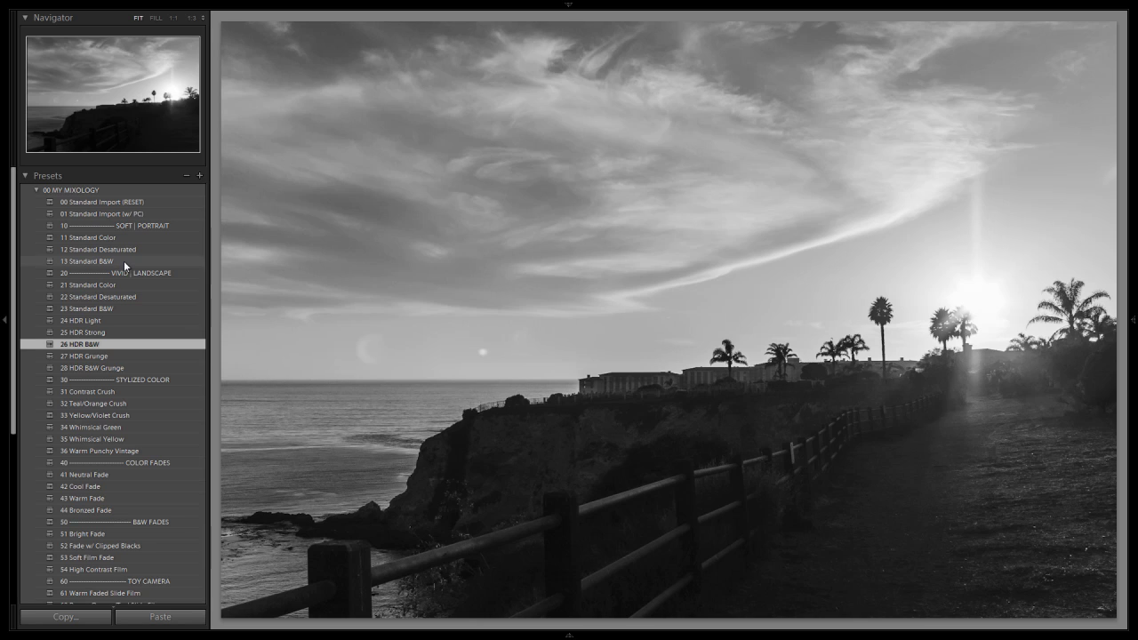
left_click(124, 262)
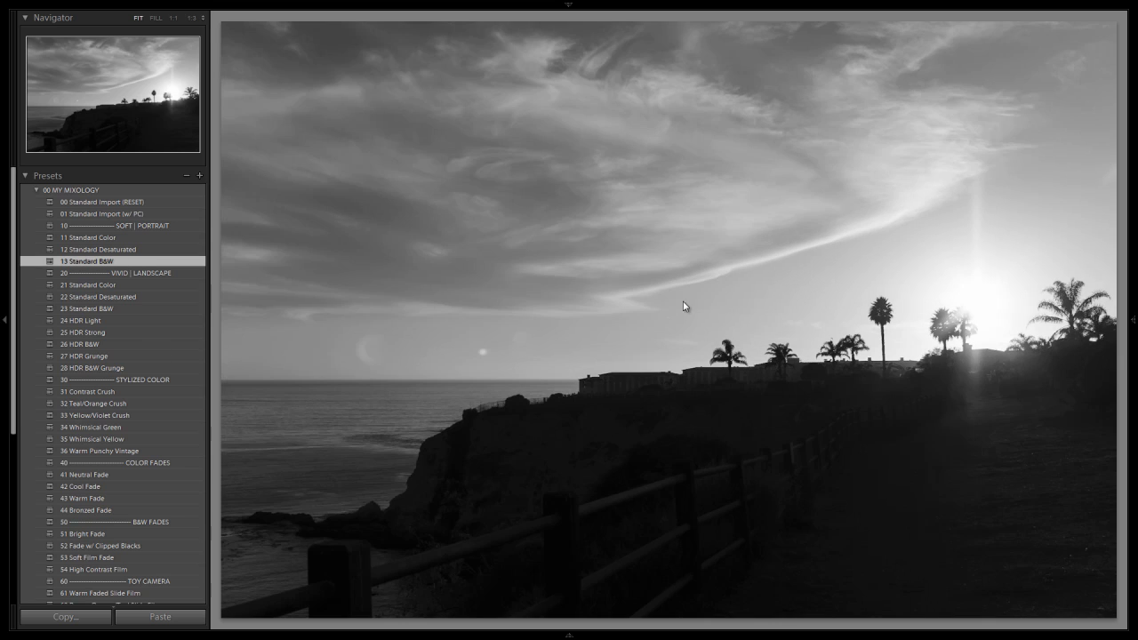
left_click(119, 308)
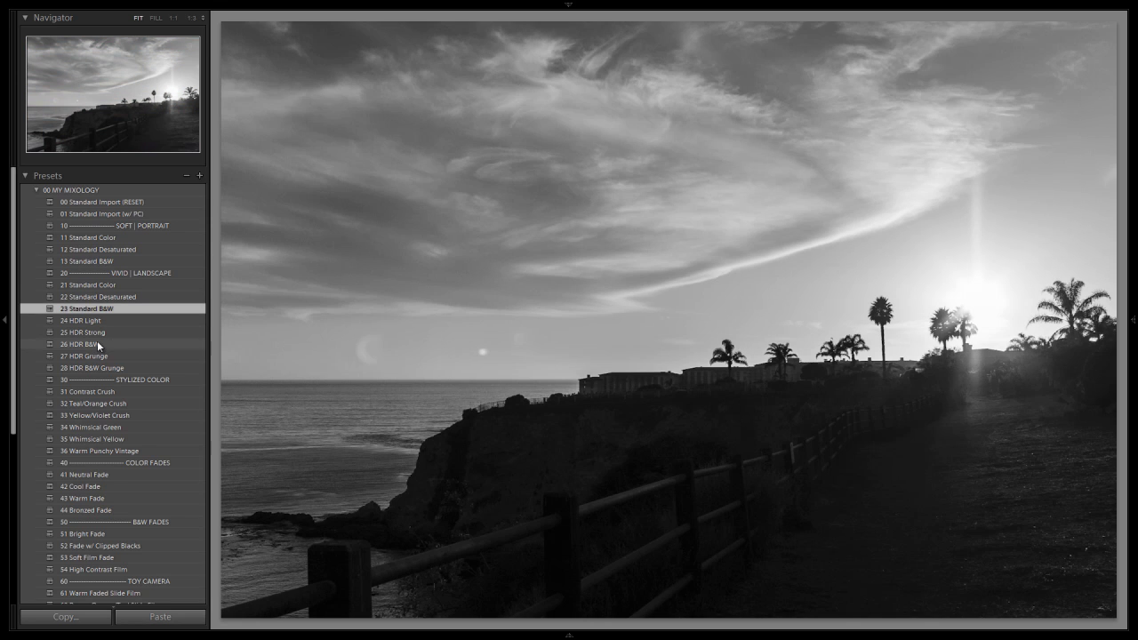
left_click(97, 343)
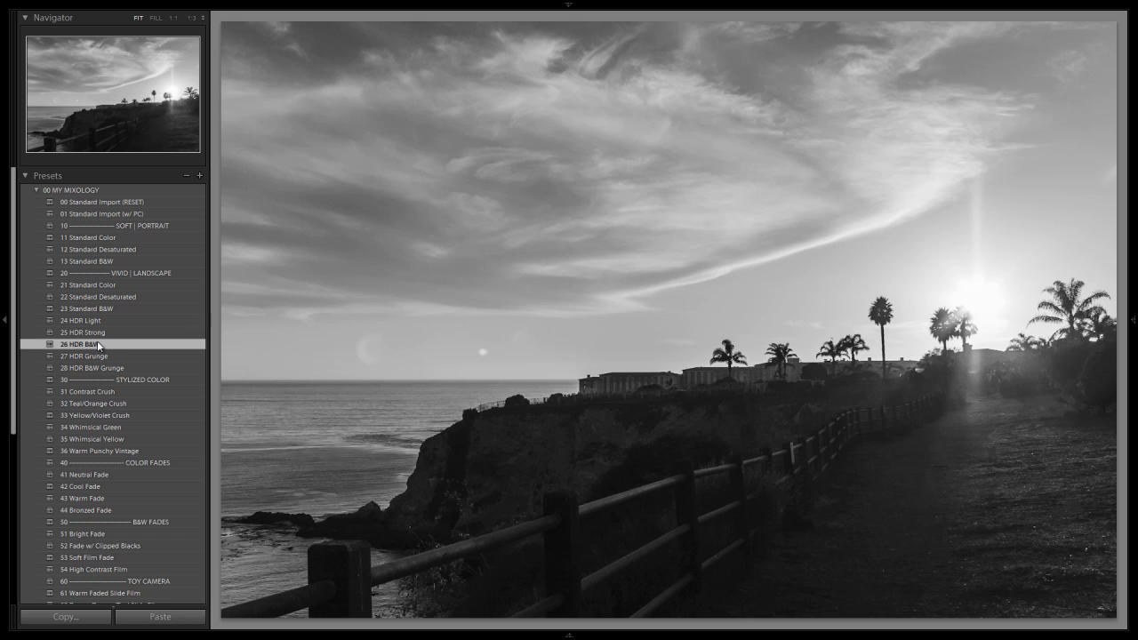
Apply 05 Lighten +1/2 and 35 Heavy Boost from the 01 BASE ADJUSTMENTS presets.
left_click(36, 191)
left_click(37, 202)
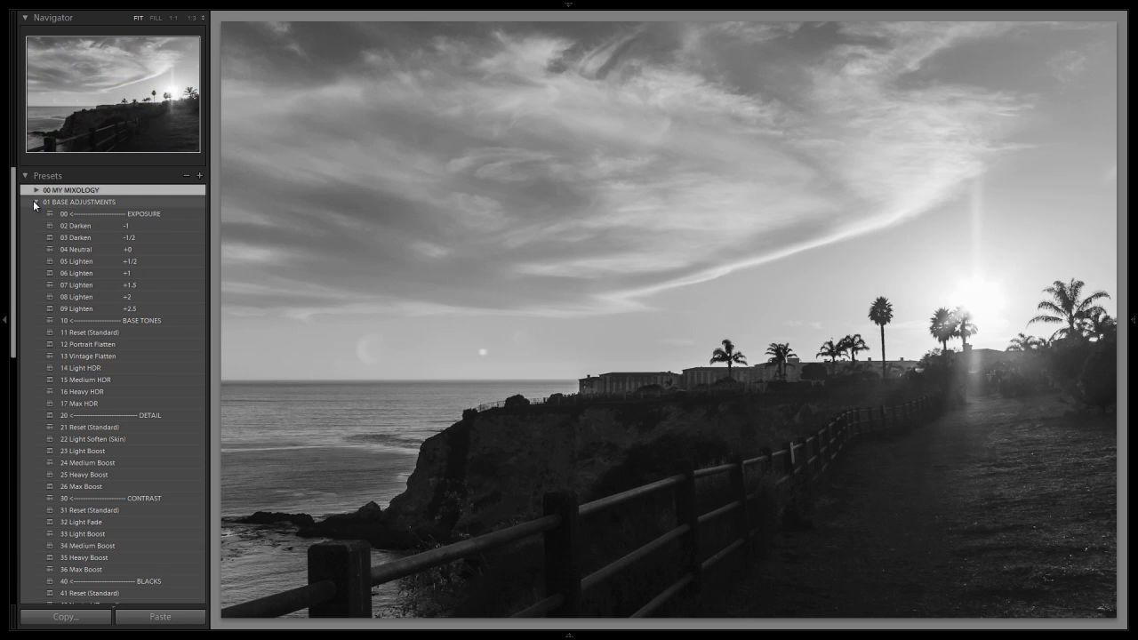
left_click(110, 273)
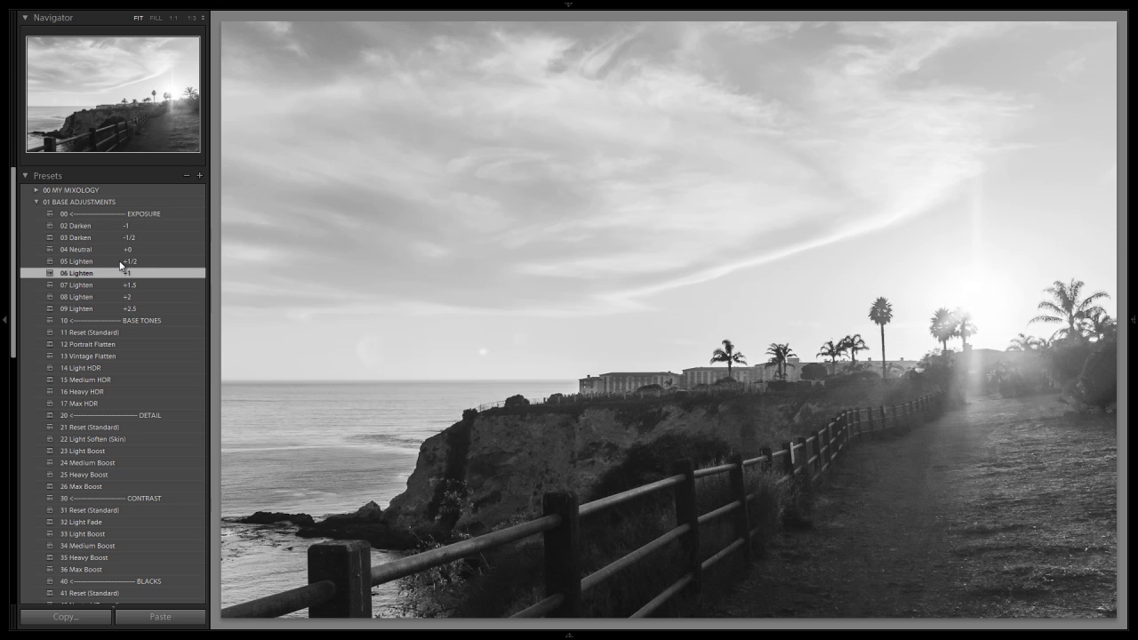
left_click(120, 262)
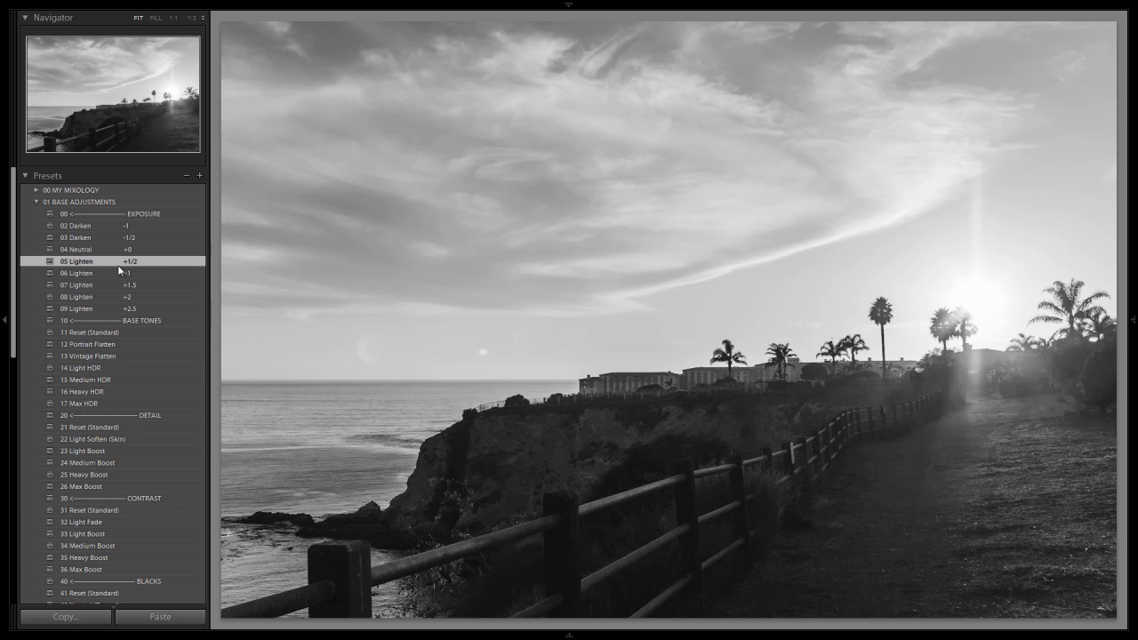
left_click(113, 558)
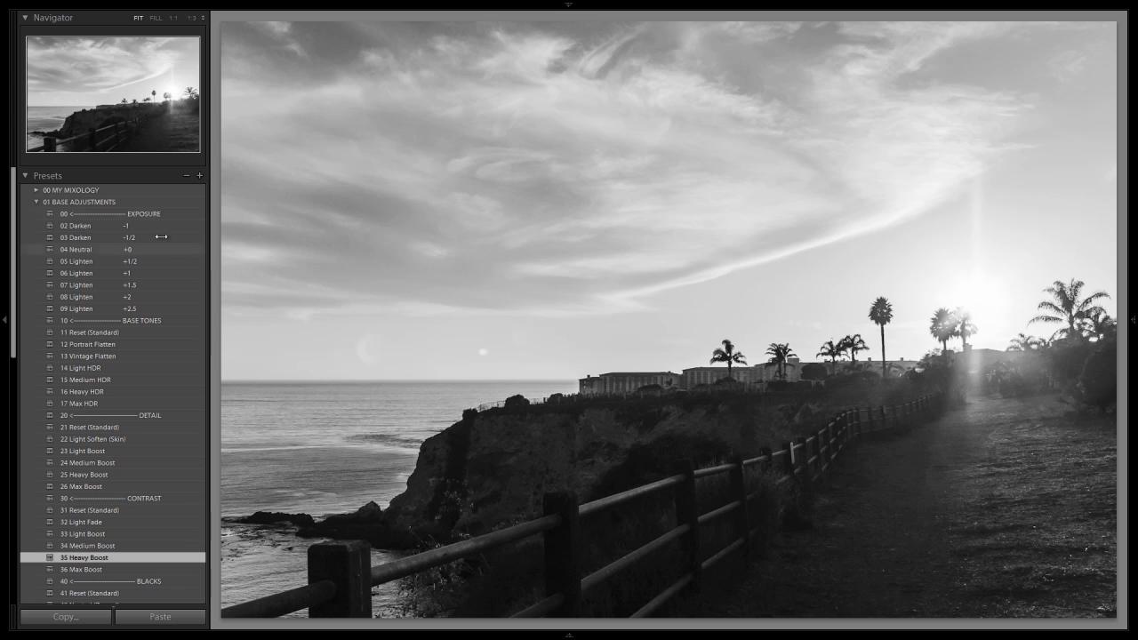
left_click(26, 204)
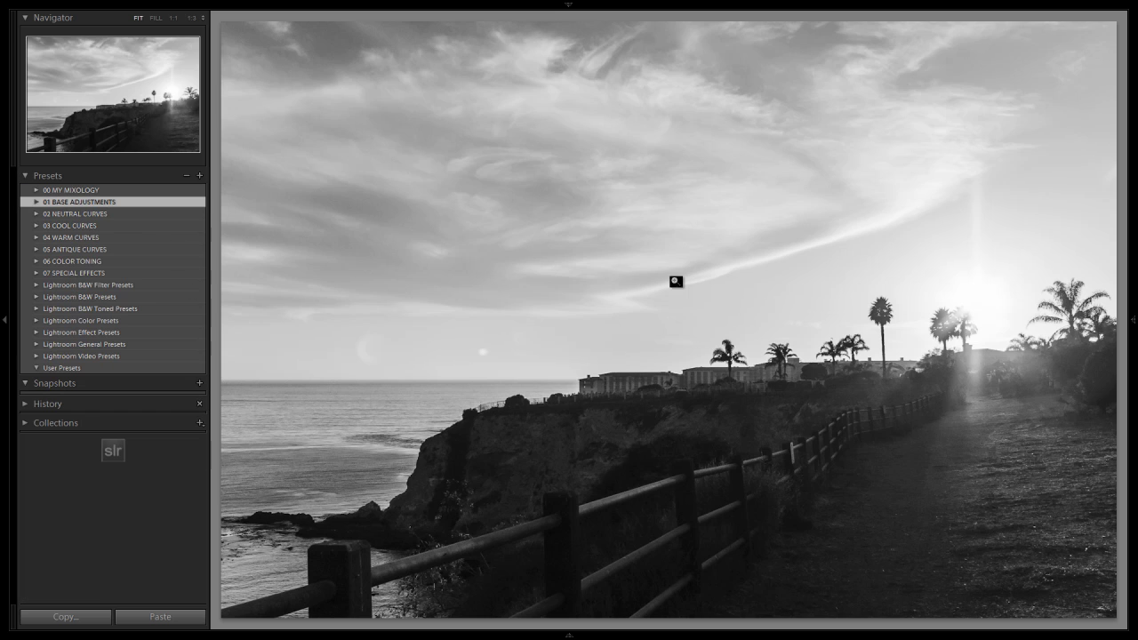
Open the lighthouse cliff photo full view and apply 26 HDR B&W after comparing 23 Standard B&W.
mouse_move(462, 629)
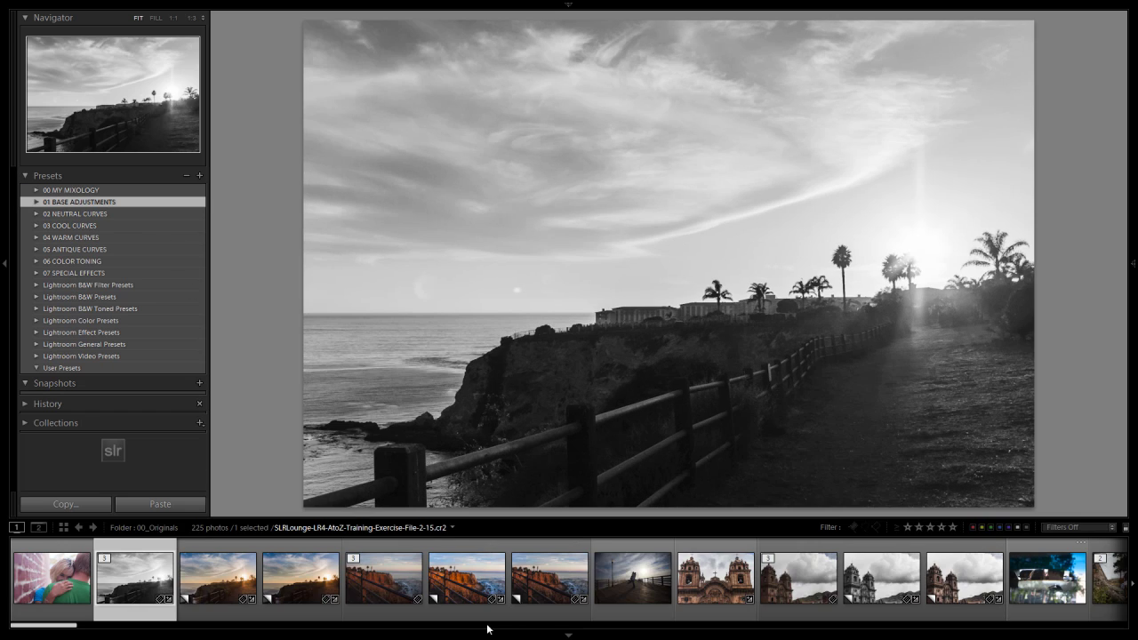
left_click(398, 594)
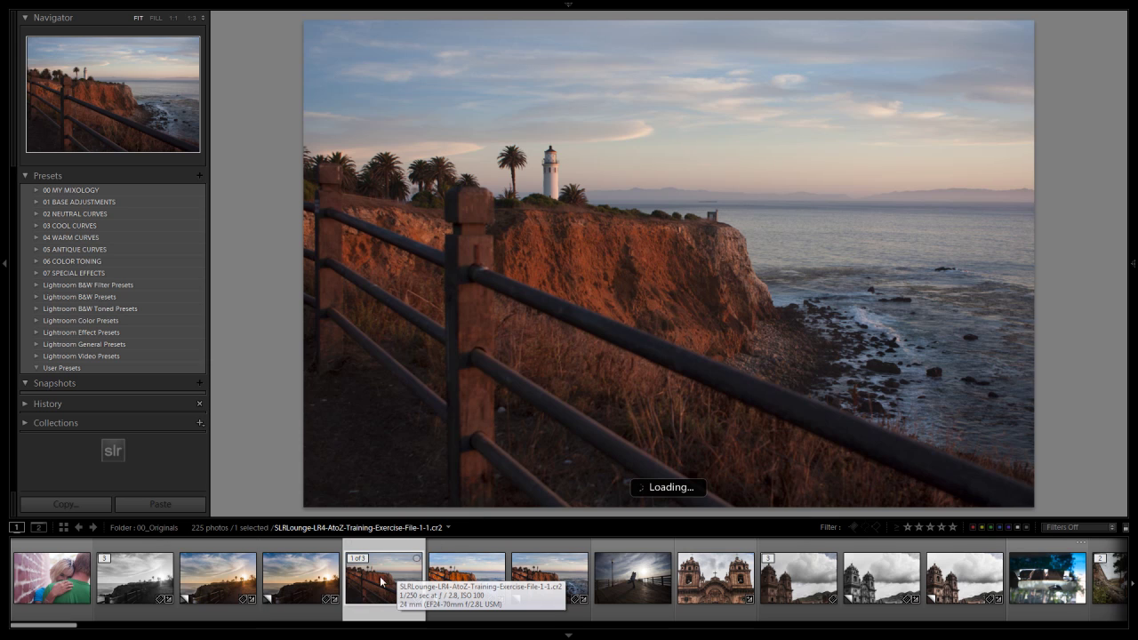
left_click(569, 635)
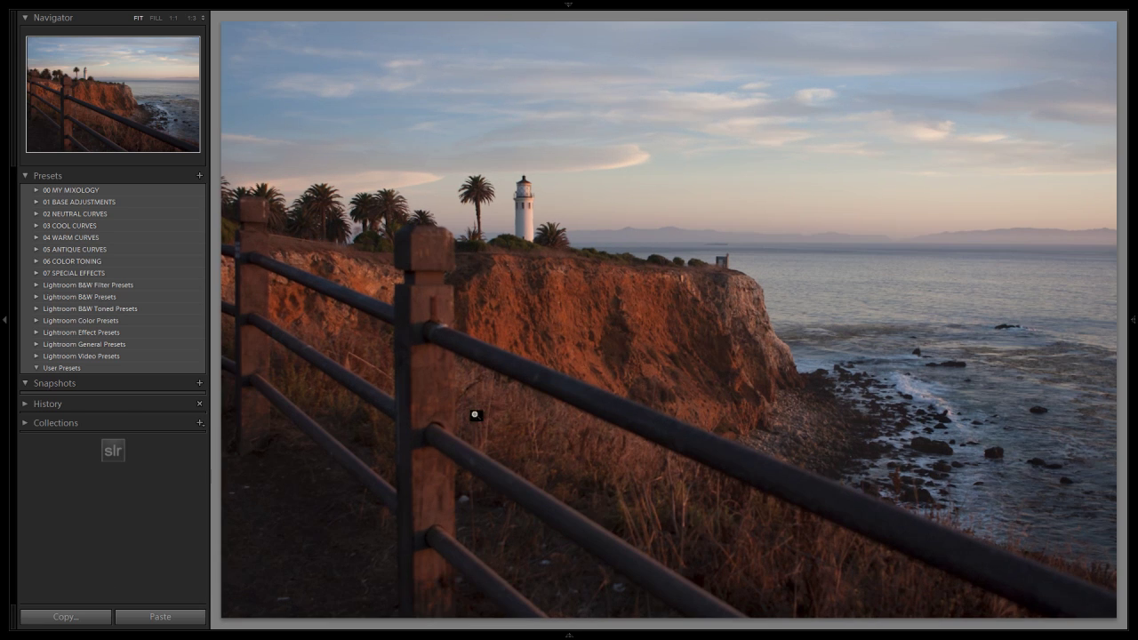
left_click(39, 191)
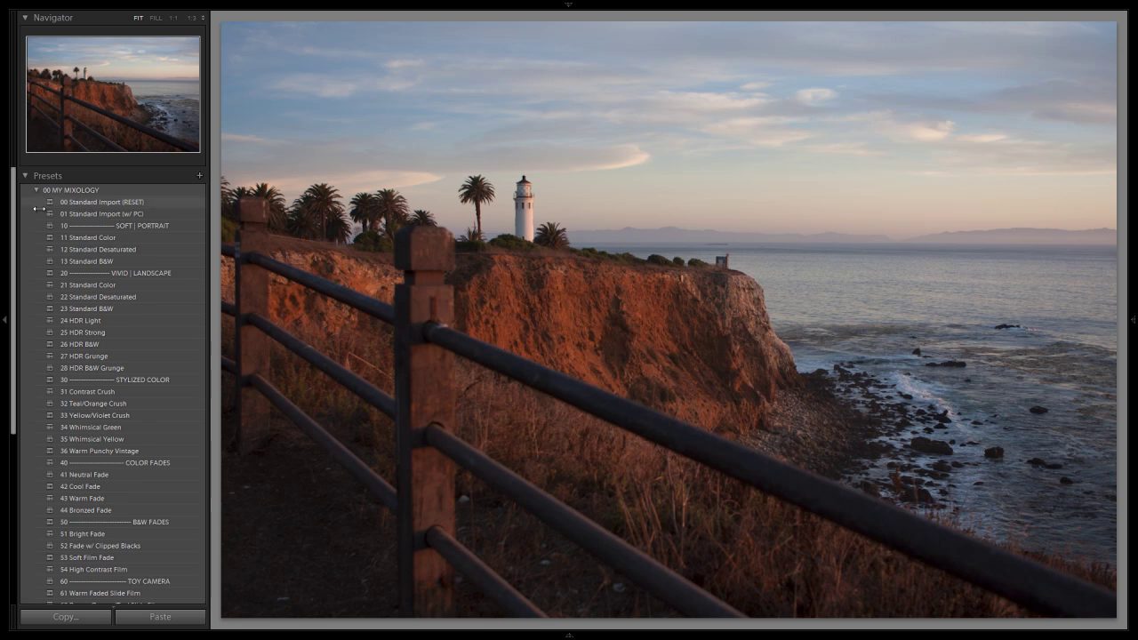
left_click(99, 344)
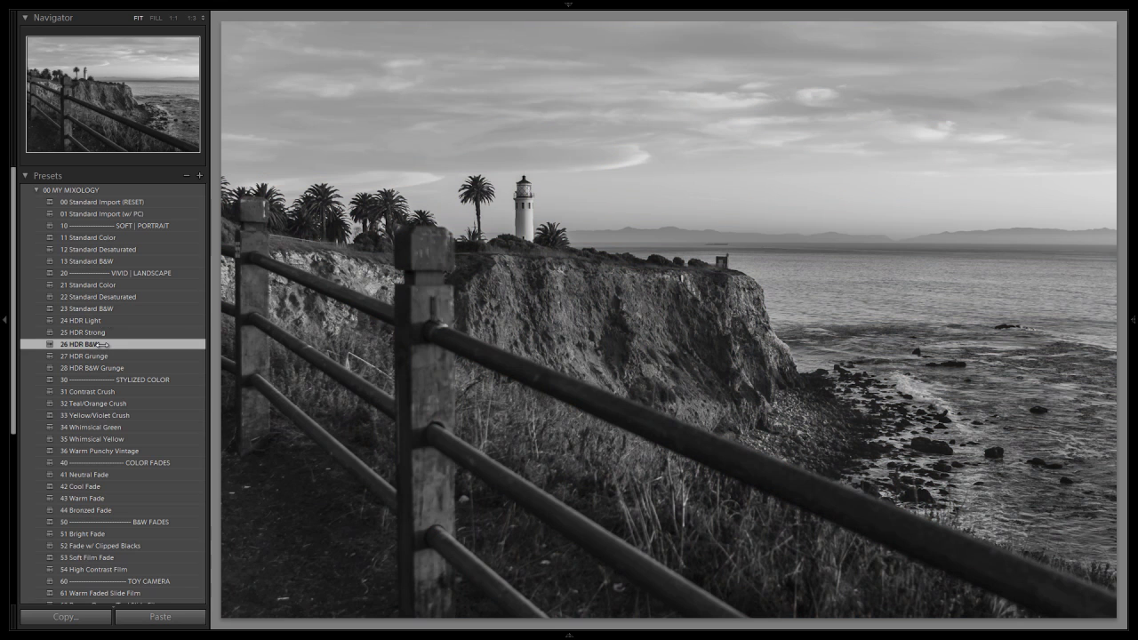
left_click(114, 309)
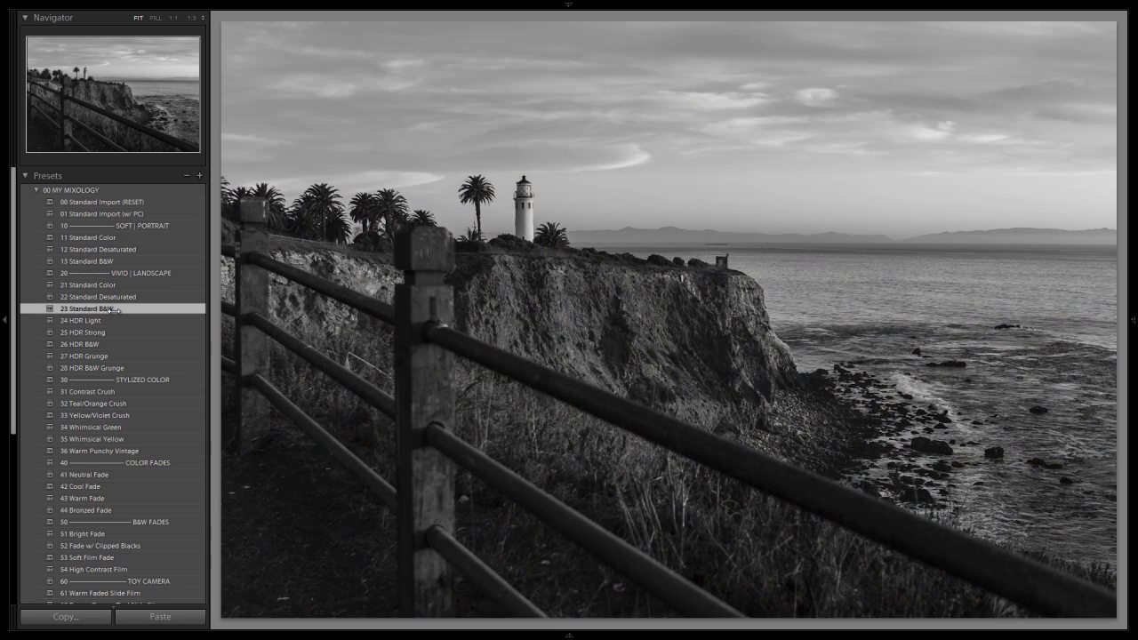
left_click(103, 344)
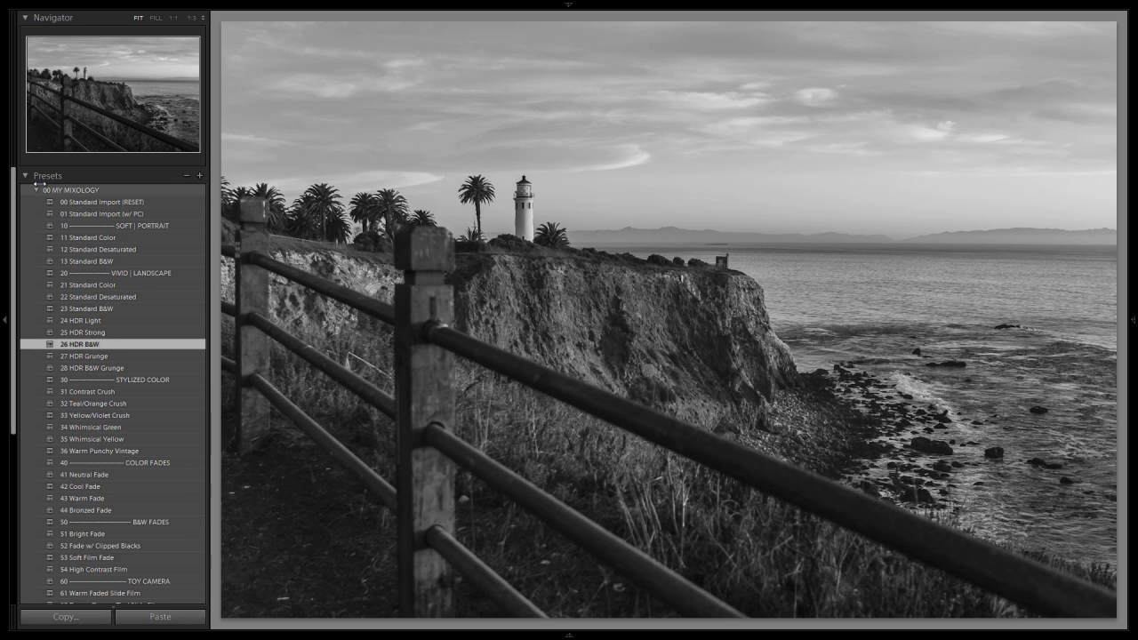
Return the exposure to neutral with the 04 Neutral base-adjustment preset, after trying 05 Lighten.
left_click(36, 190)
left_click(34, 201)
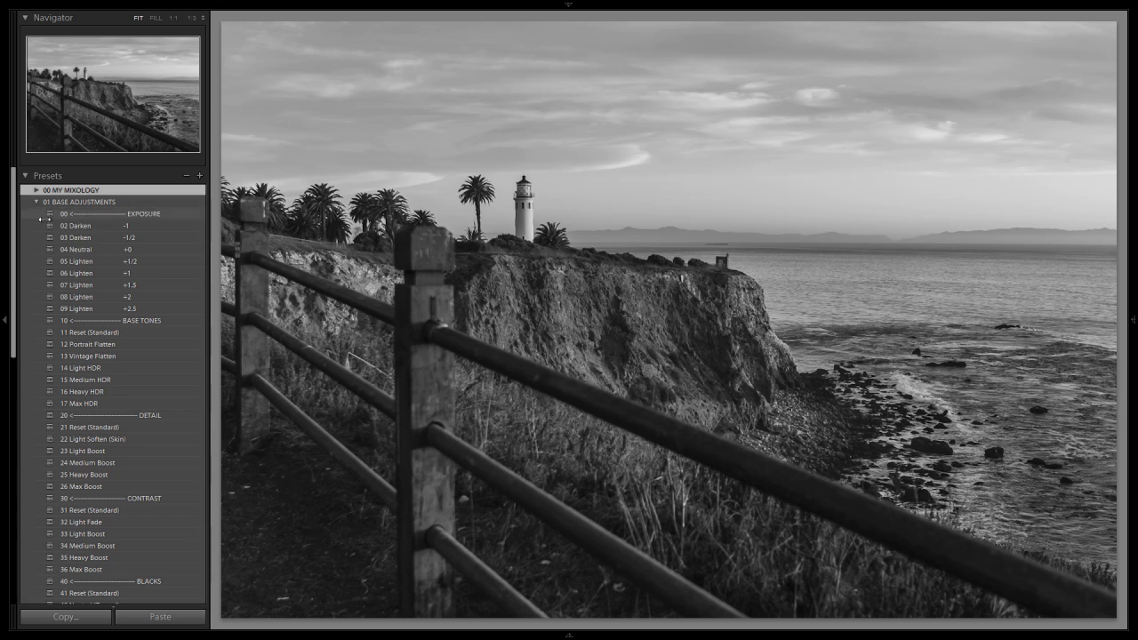
left_click(79, 259)
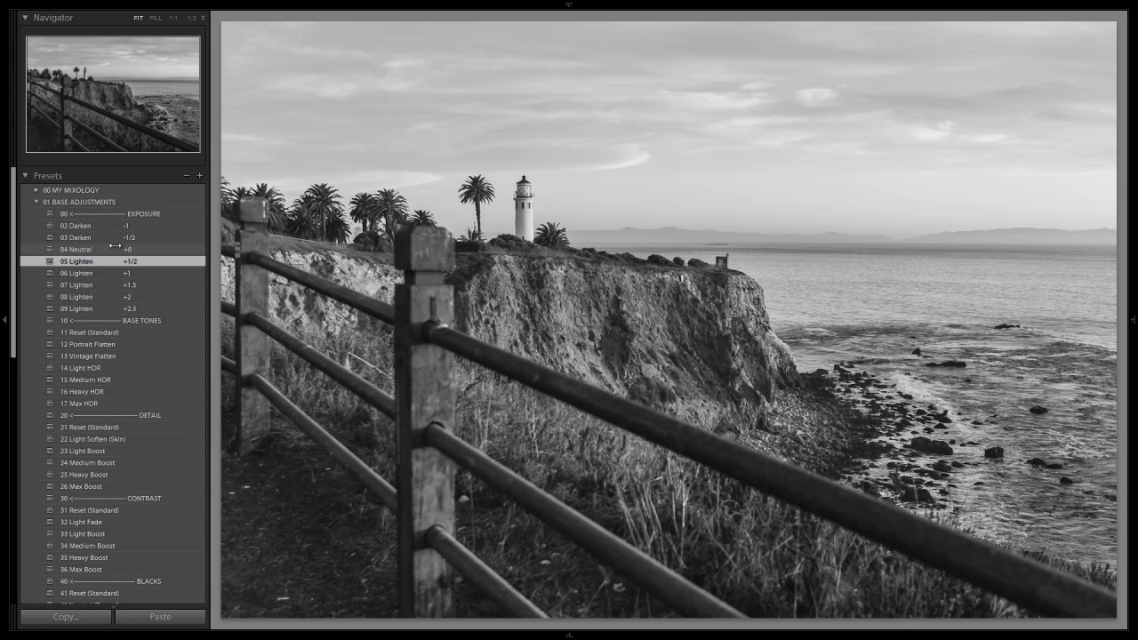
left_click(98, 248)
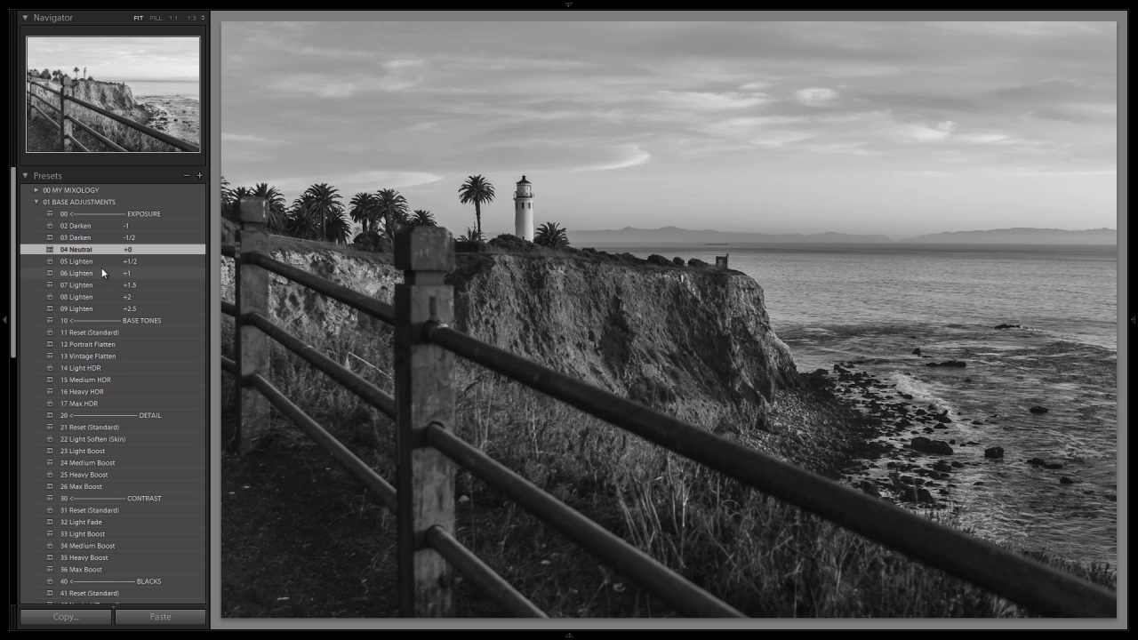
Add the 73 Light Vignette preset and raise Basic Exposure from +0.10 to +0.20.
scroll(101, 268, "down", 8)
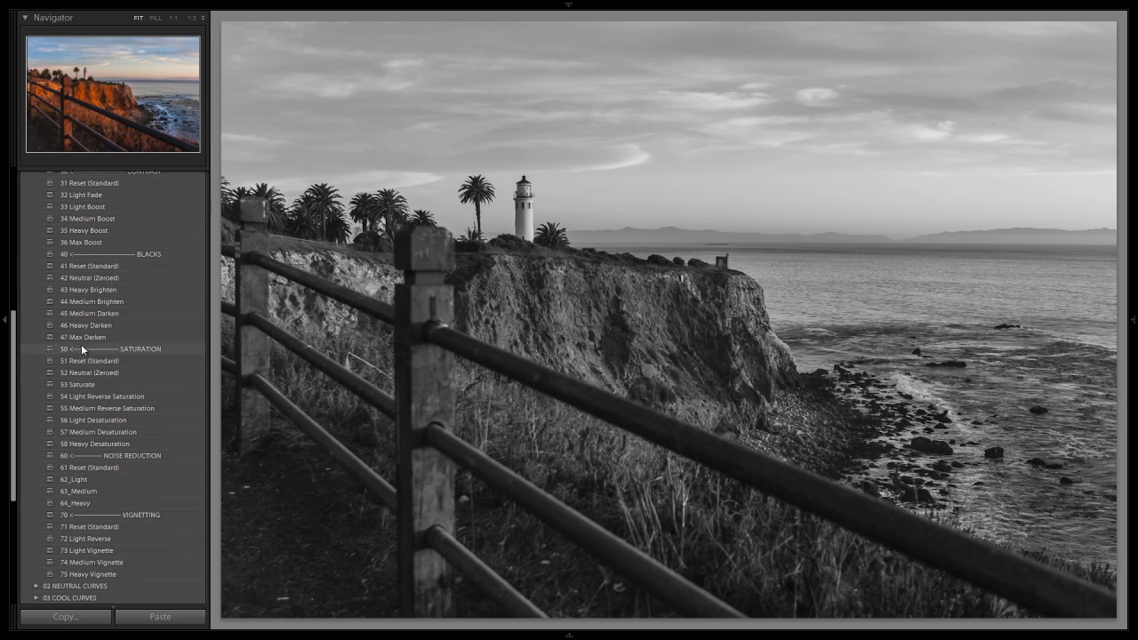
left_click(94, 549)
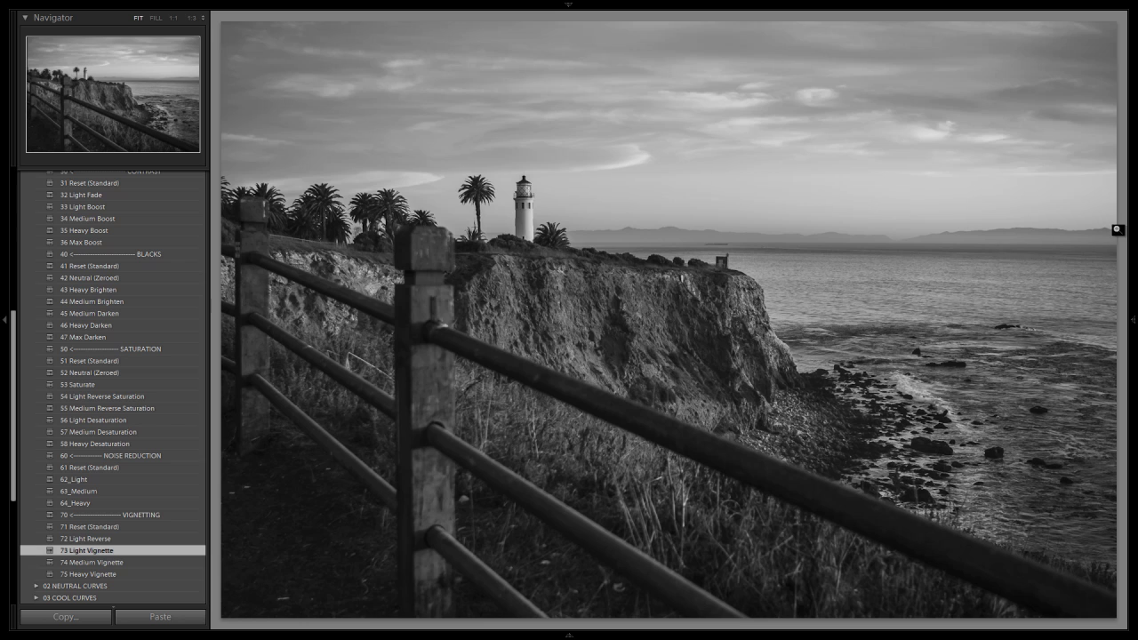
left_click(1133, 237)
left_click(1093, 130)
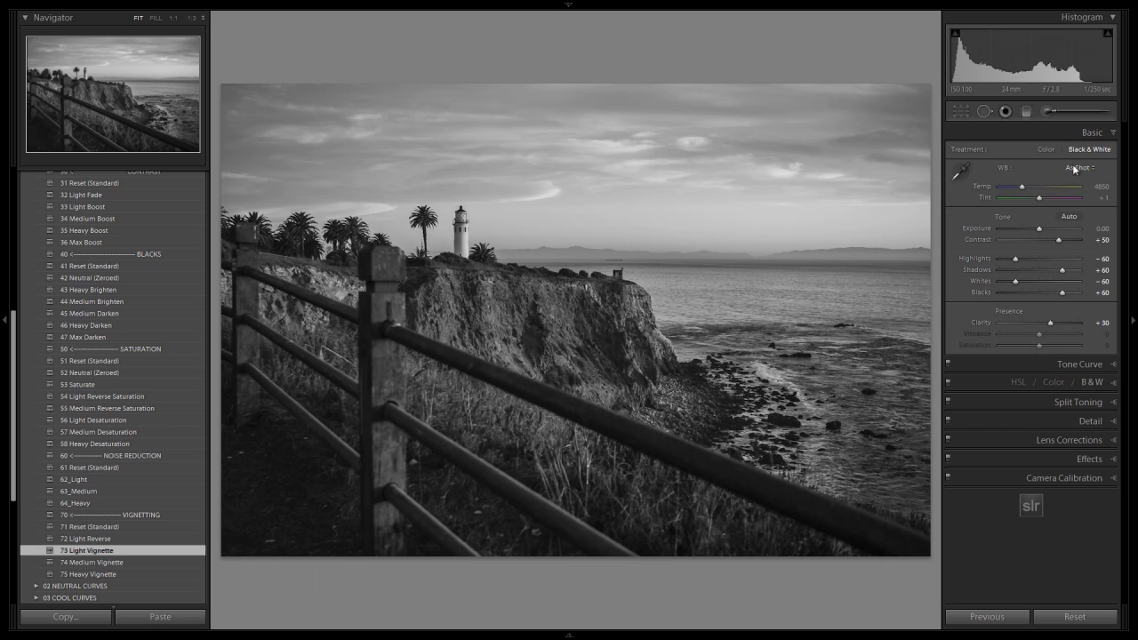
key("Up")
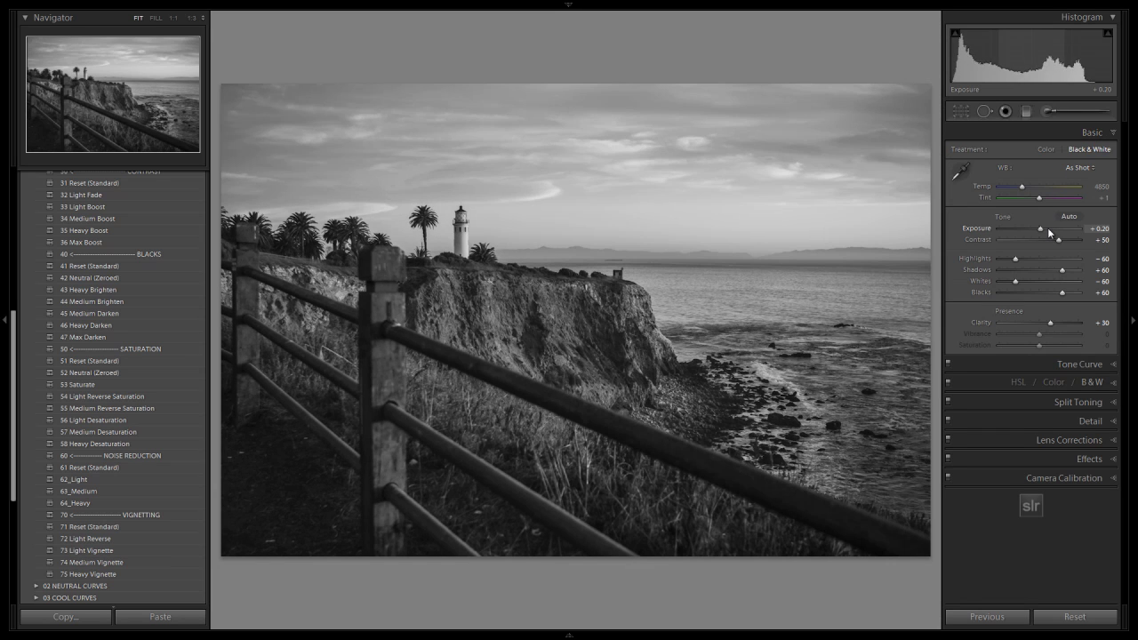
left_click(1110, 133)
left_click(1132, 256)
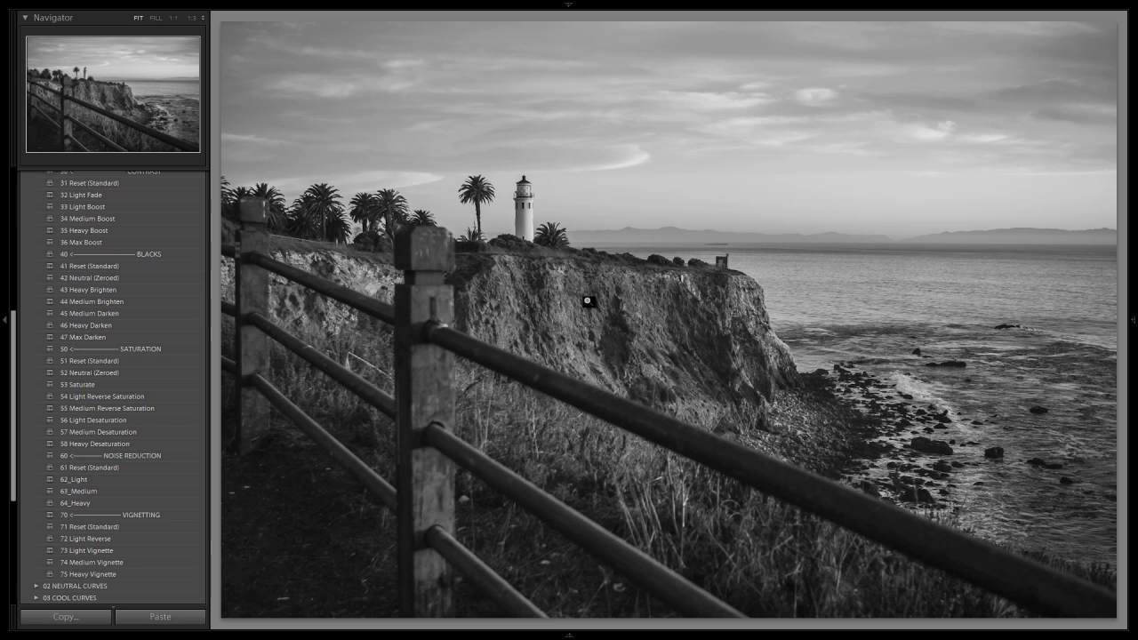
Check the before view, then save the current look as a snapshot named 'B&W HDR'.
left_click(586, 637)
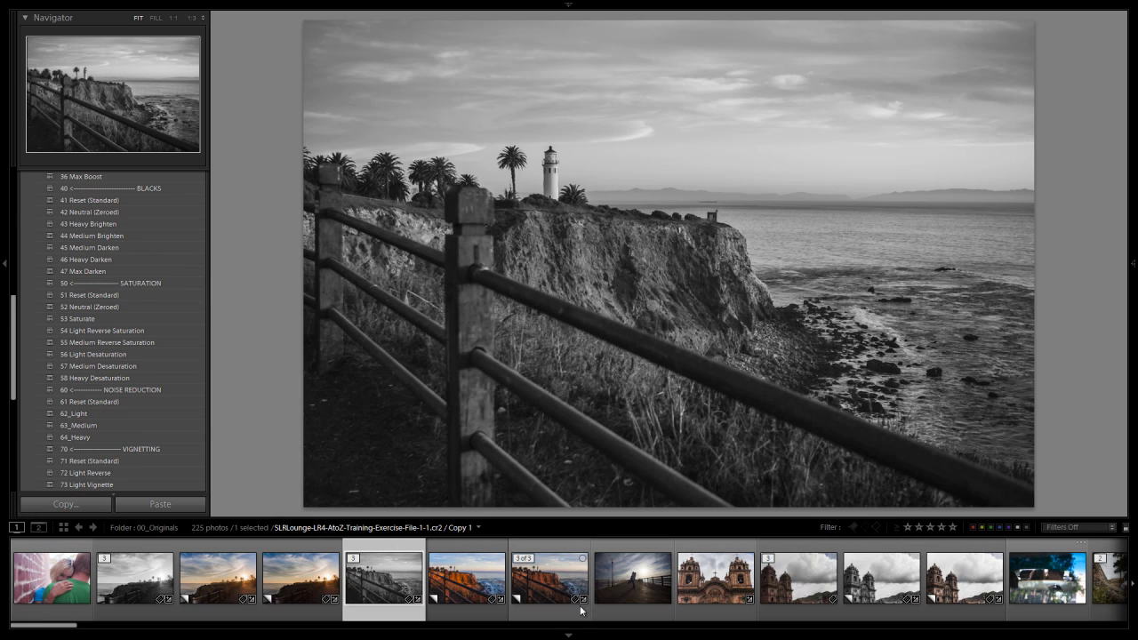
scroll(547, 595, "up", 4)
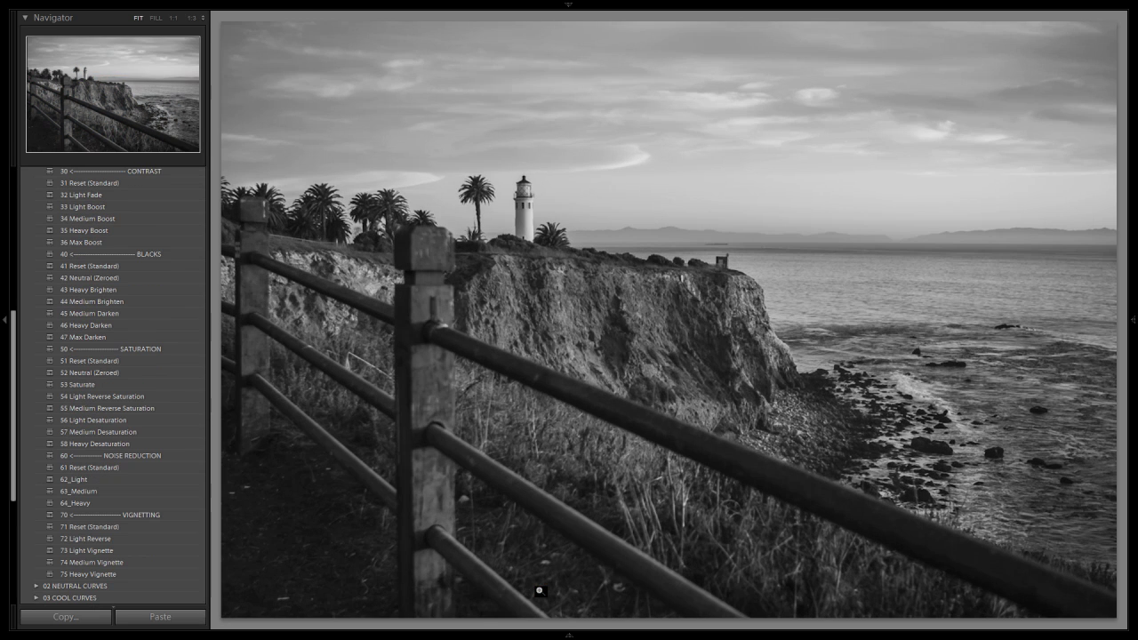
key("backslash")
key("backslash")
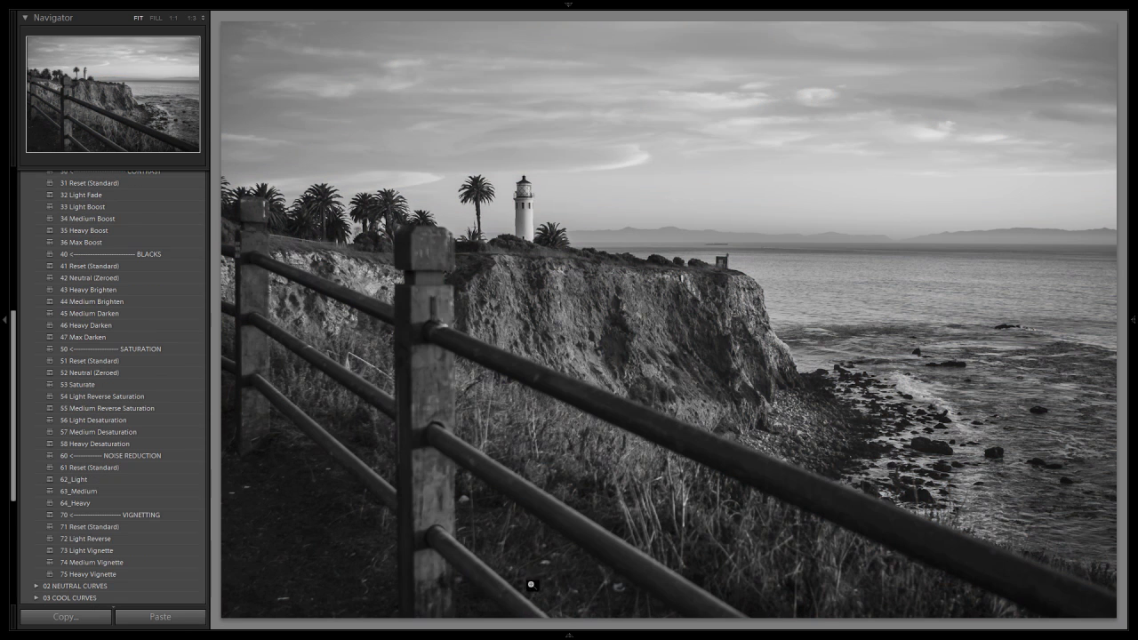
scroll(132, 354, "up", 10)
left_click(38, 201)
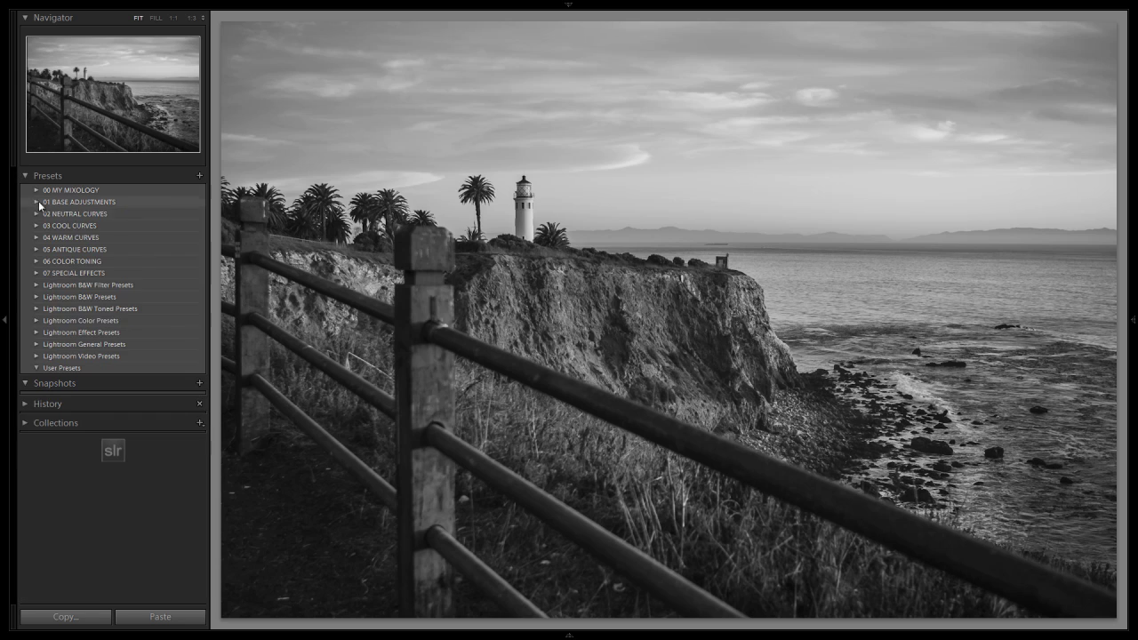
left_click(200, 384)
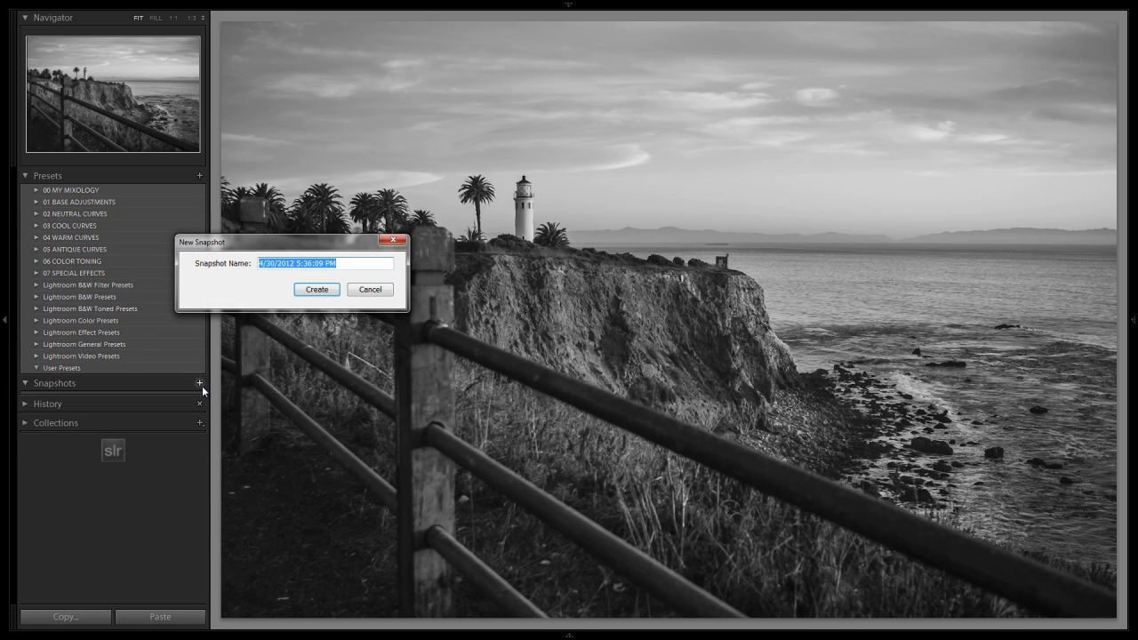
type("B&W HDR")
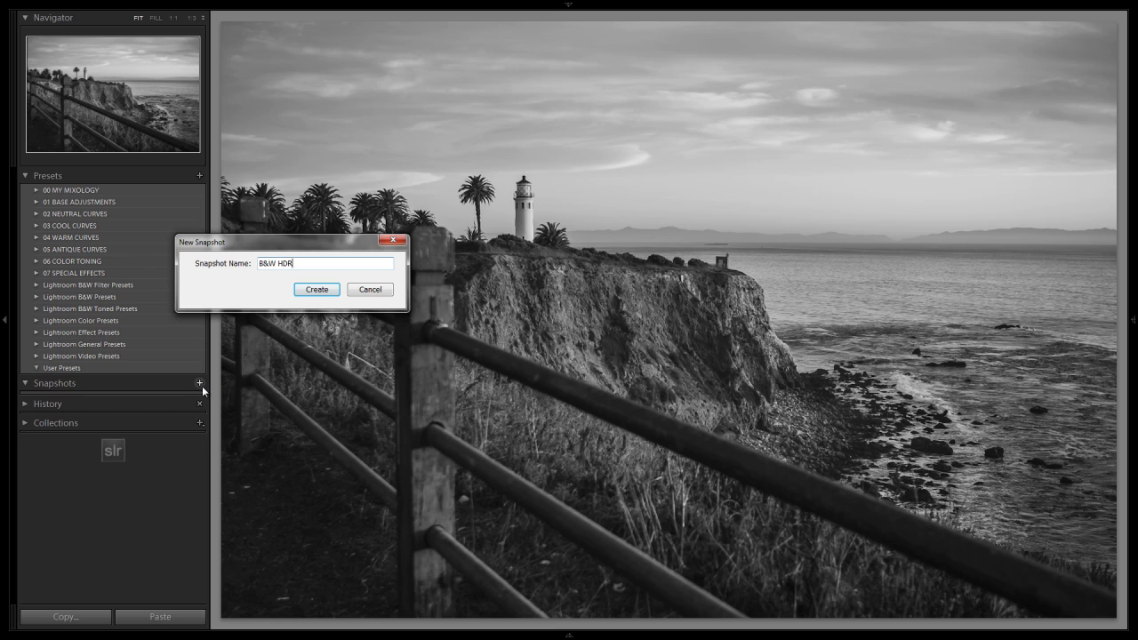
key("Return")
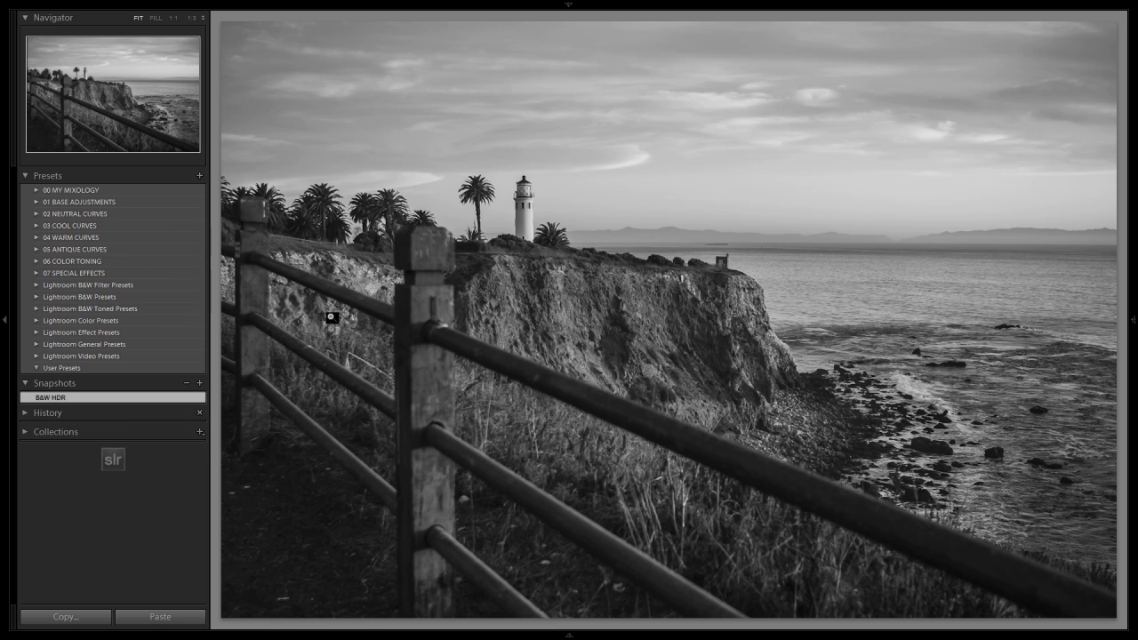
Save a second snapshot named 'Standard B&W'.
key("v")
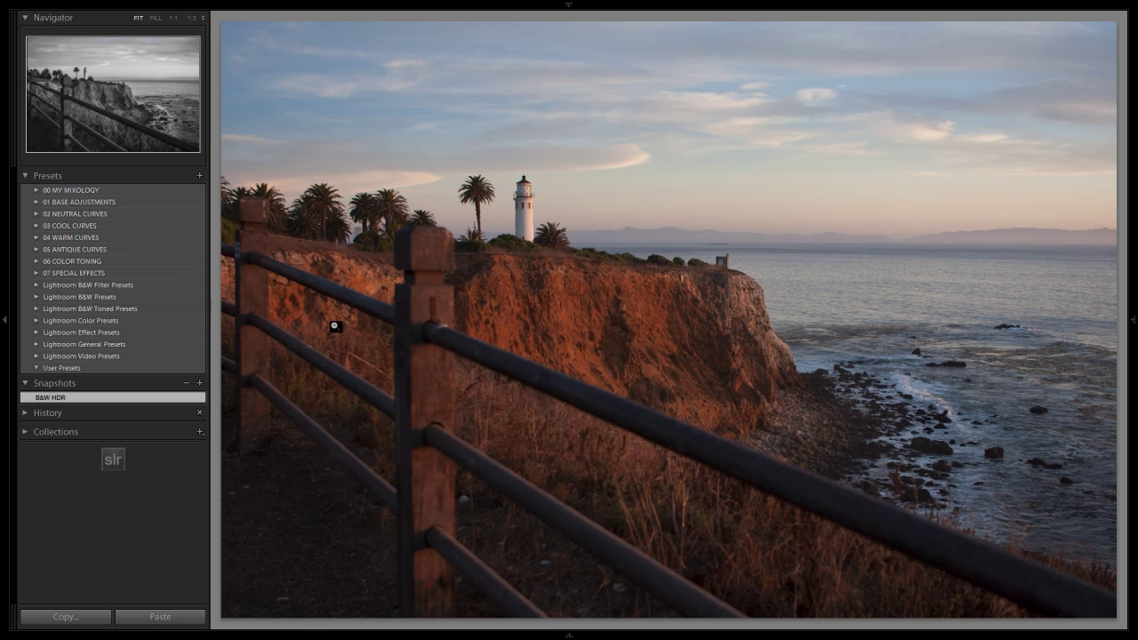
key("v")
left_click(199, 383)
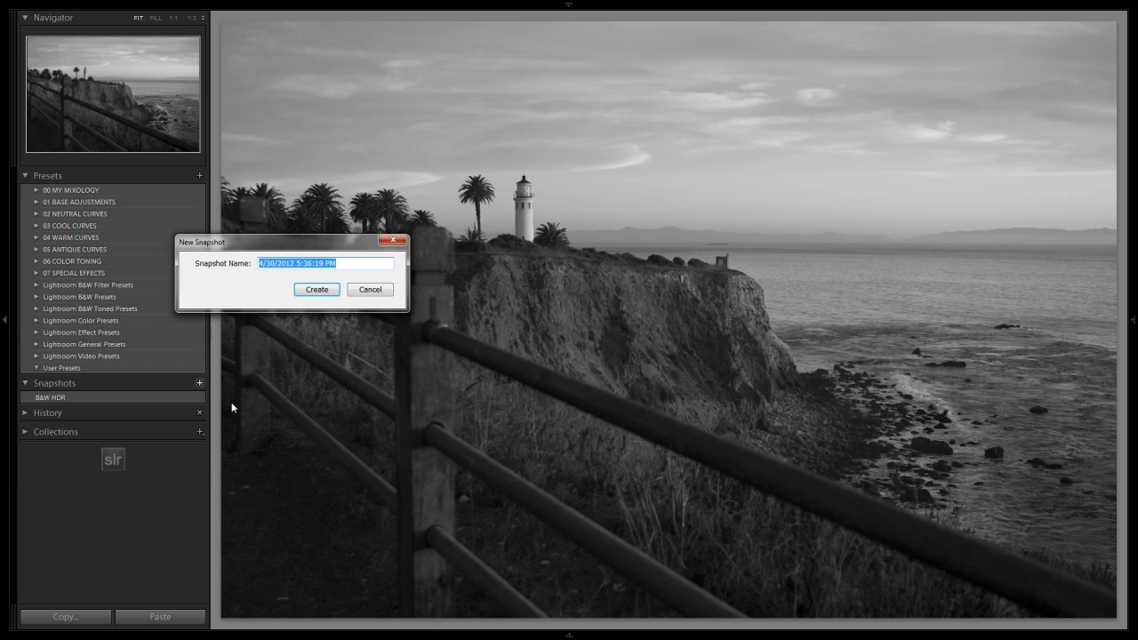
type("Standard B&W")
key("Return")
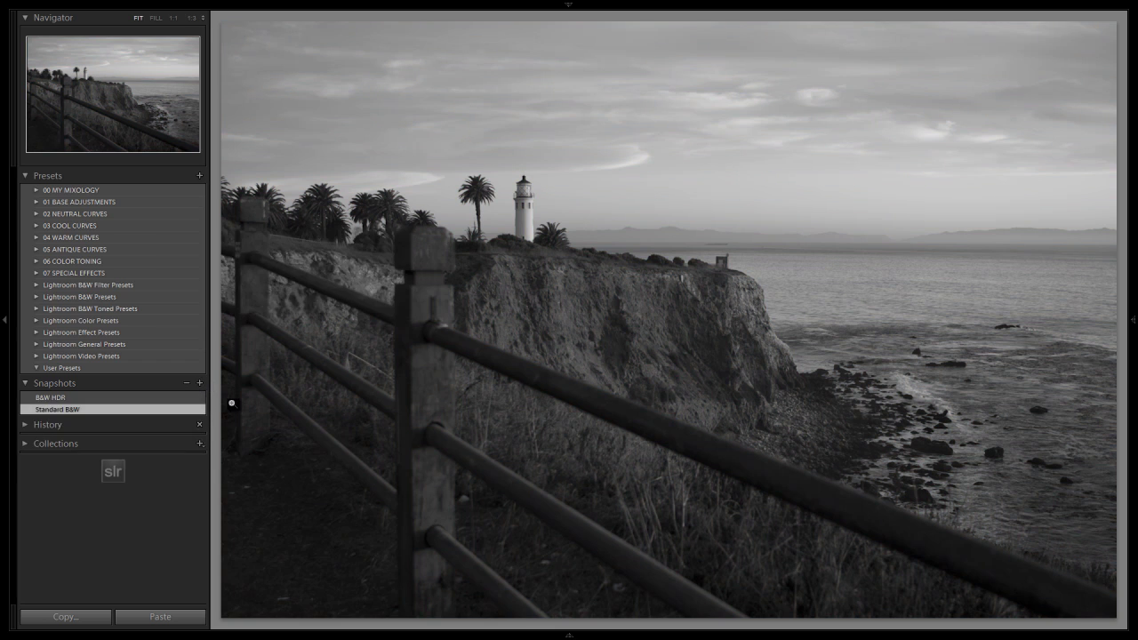
Switch between the Standard B&W and B&W HDR snapshots, ending on B&W HDR, with the filmstrip shown.
left_click(135, 407)
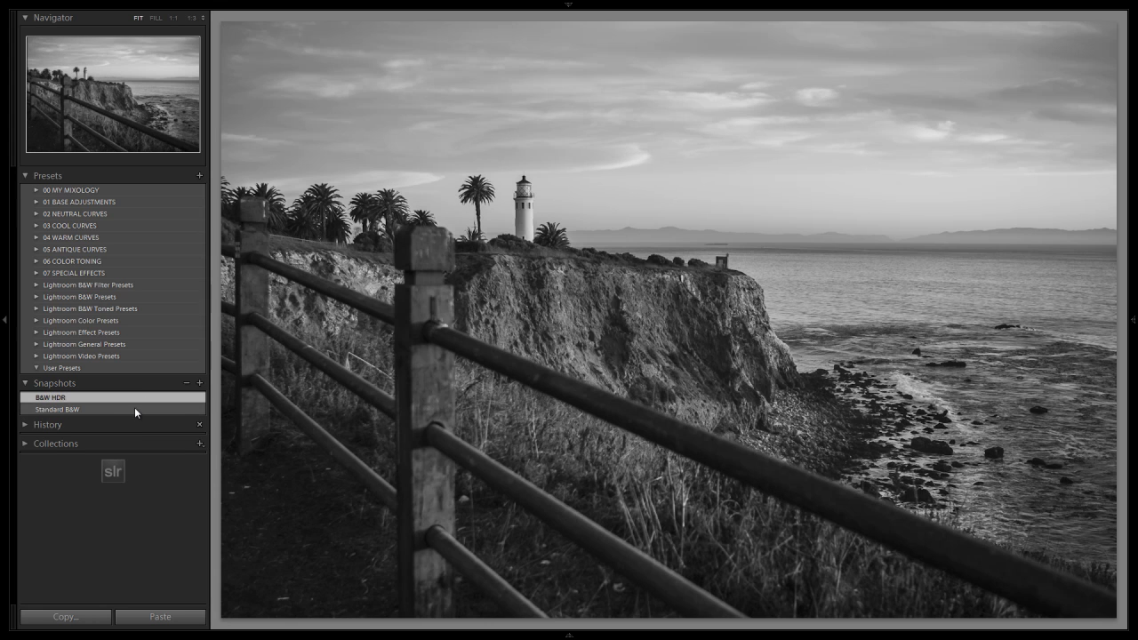
left_click(134, 407)
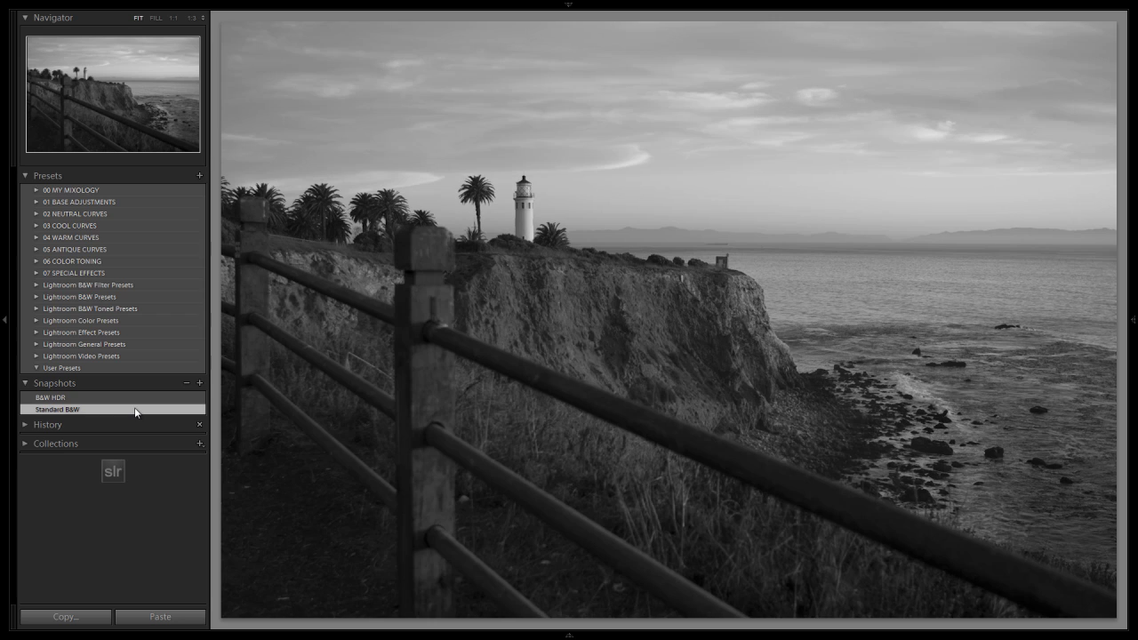
left_click(147, 397)
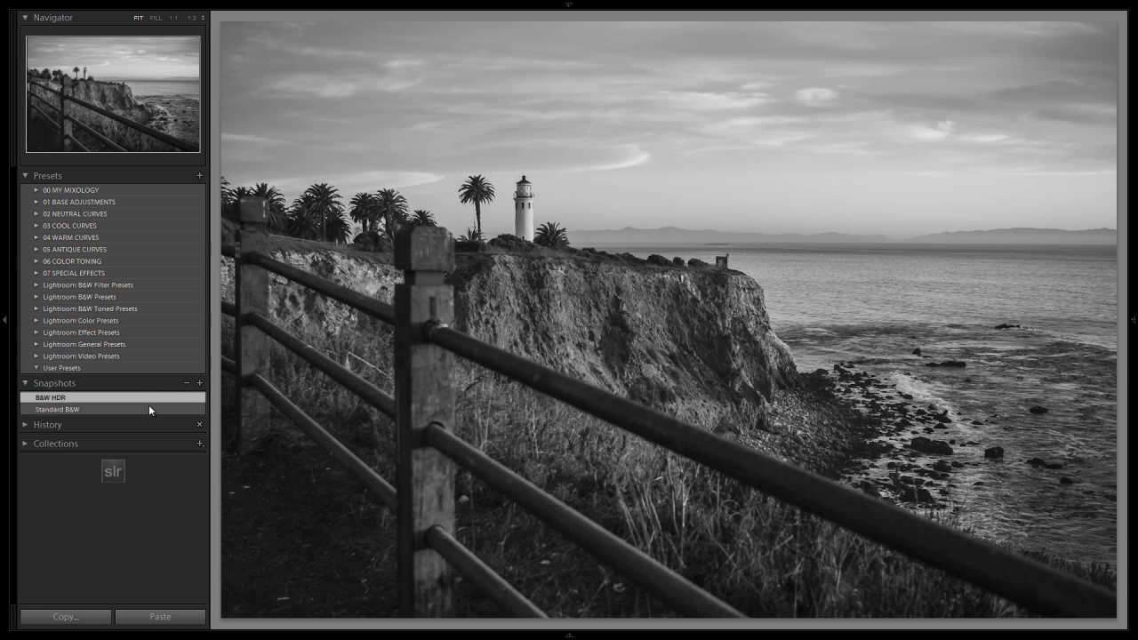
left_click(146, 410)
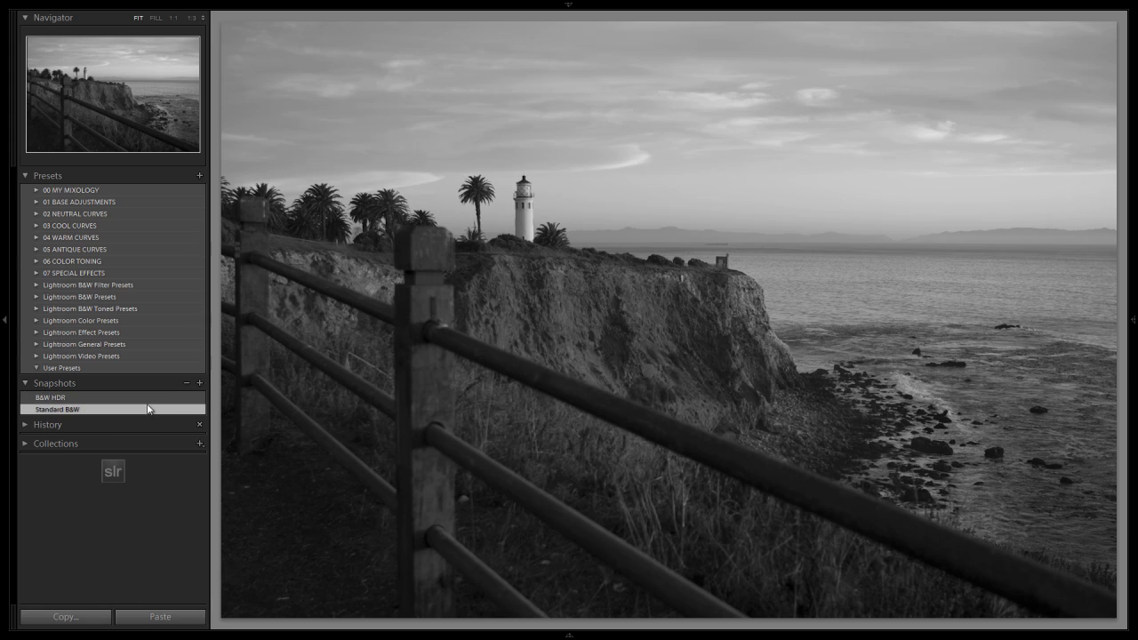
left_click(144, 397)
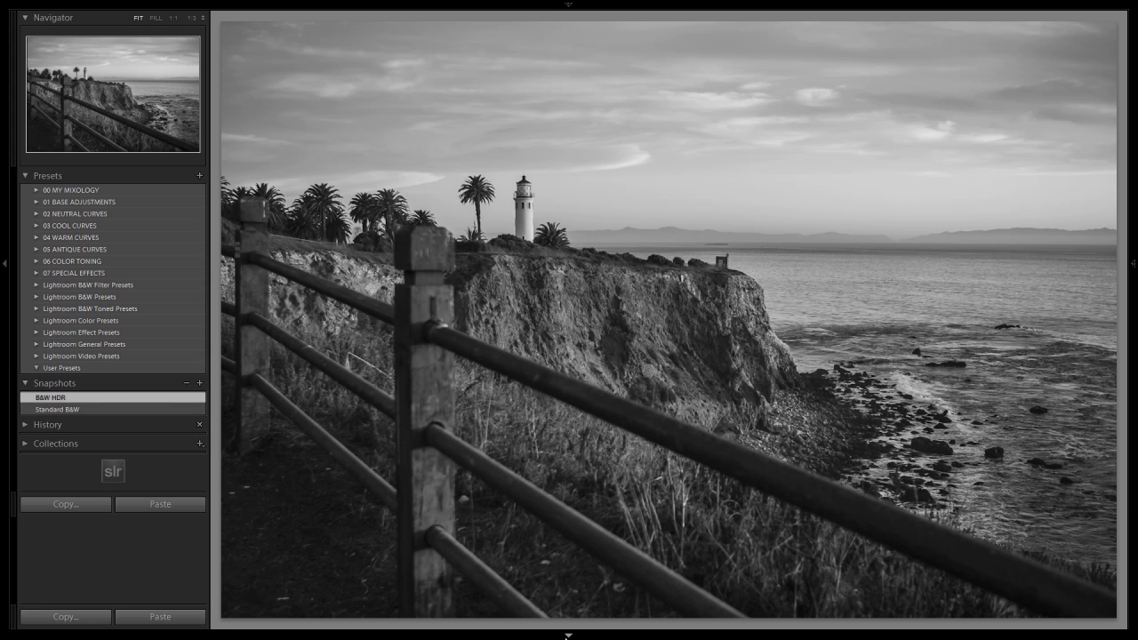
left_click(569, 633)
scroll(676, 580, "down", 3)
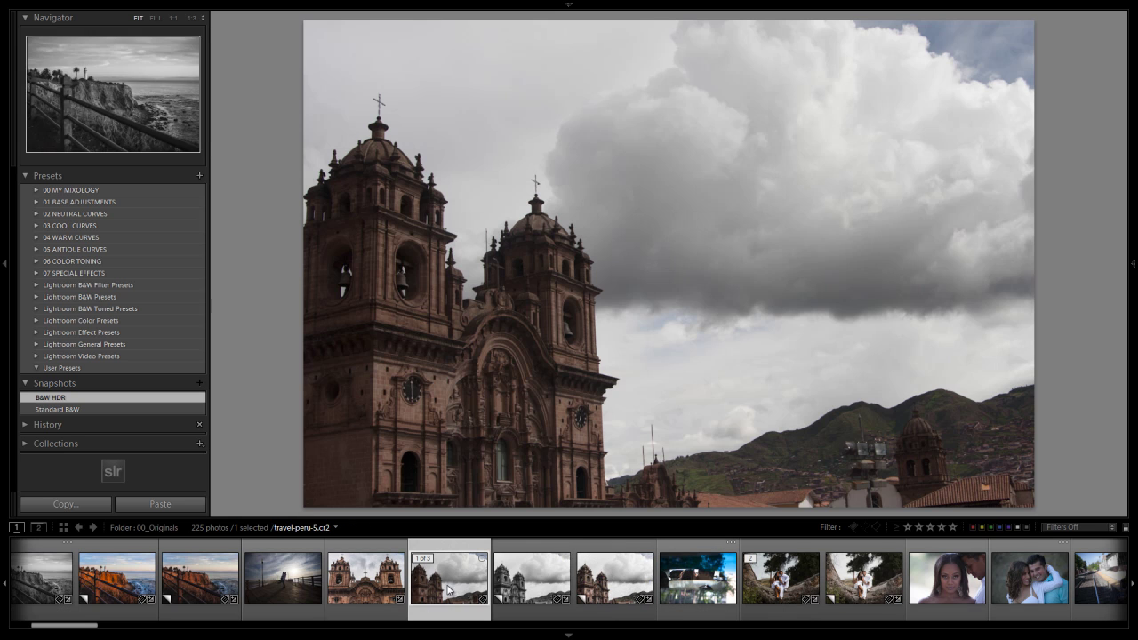
Open the Cusco church photo, apply 26 HDR B&W, and compare it with the colour original.
left_click(430, 560)
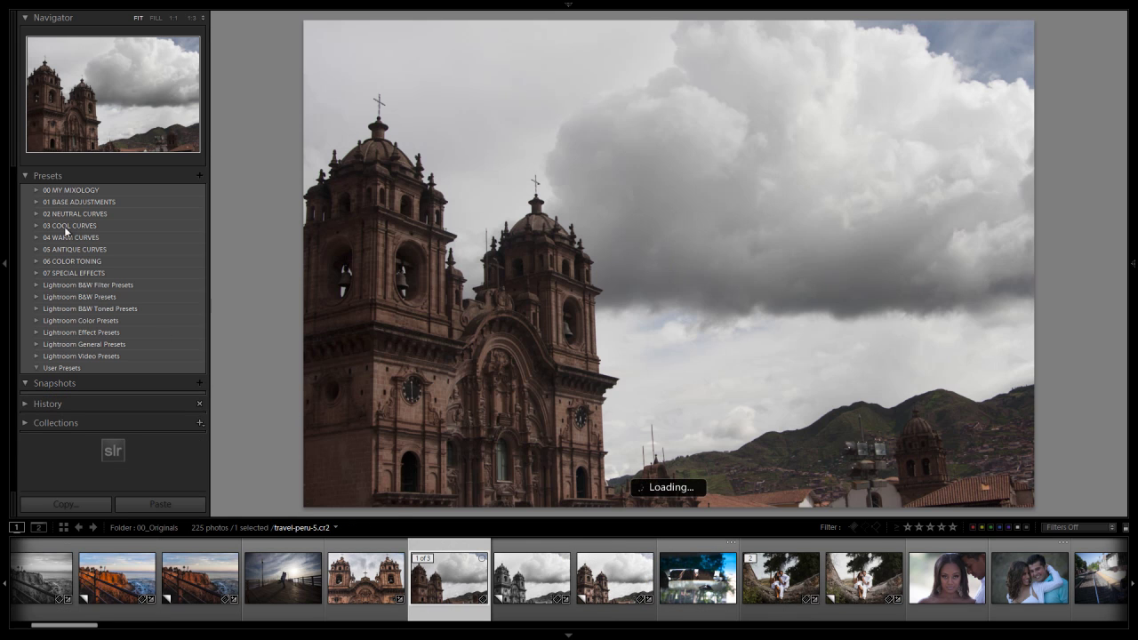
left_click(36, 203)
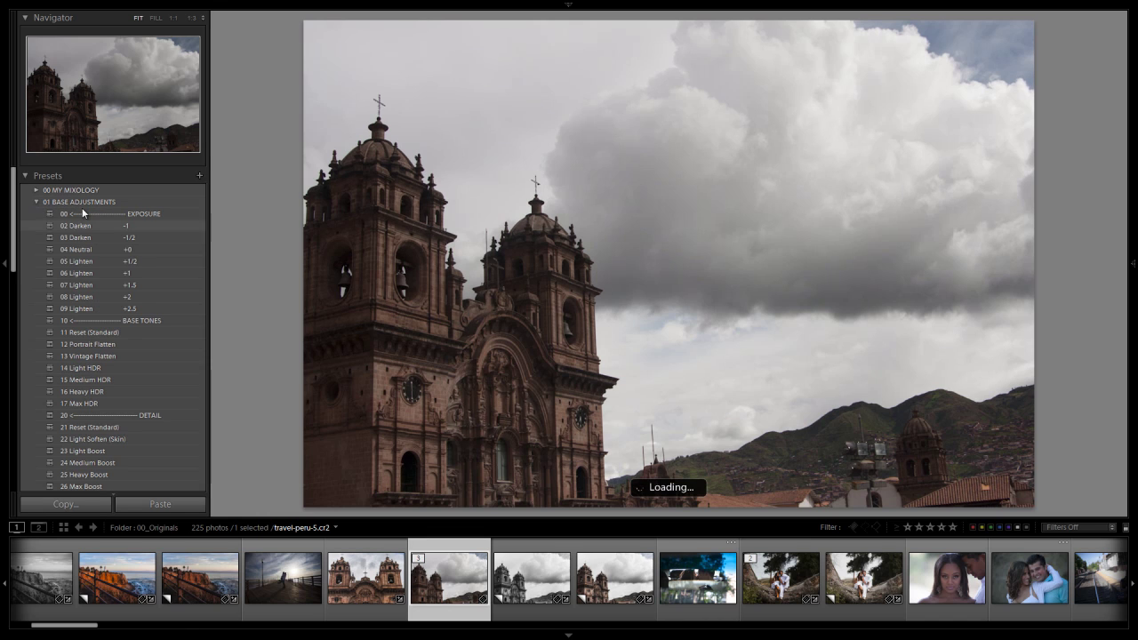
left_click(35, 202)
left_click(35, 191)
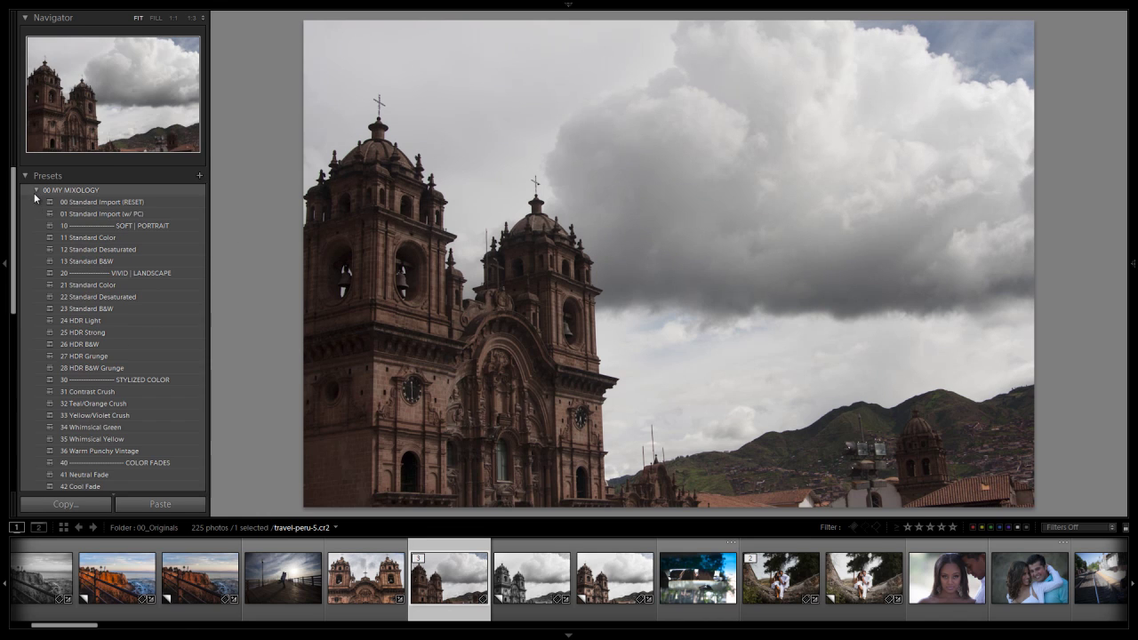
left_click(136, 348)
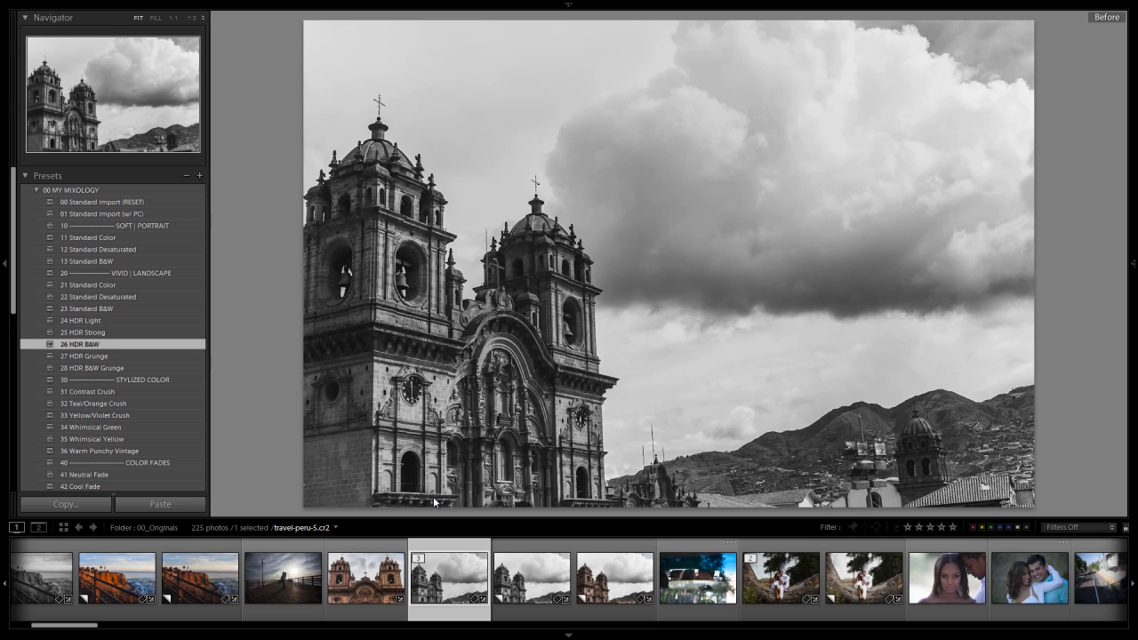
key("backslash")
key("backslash")
scroll(649, 577, "down", 5)
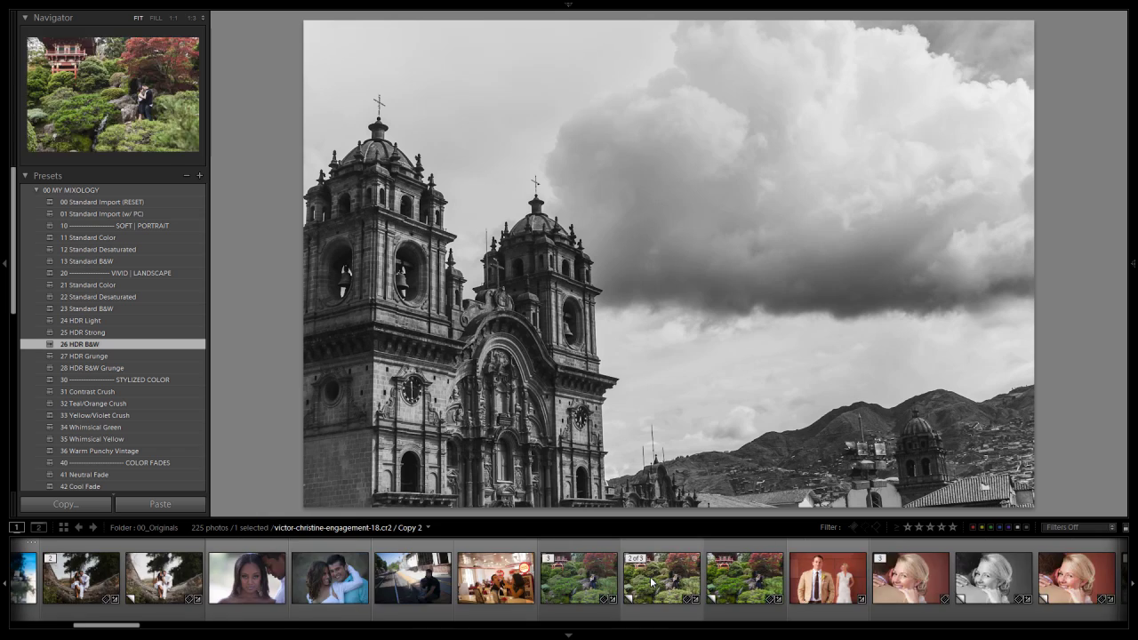
scroll(649, 578, "down", 10)
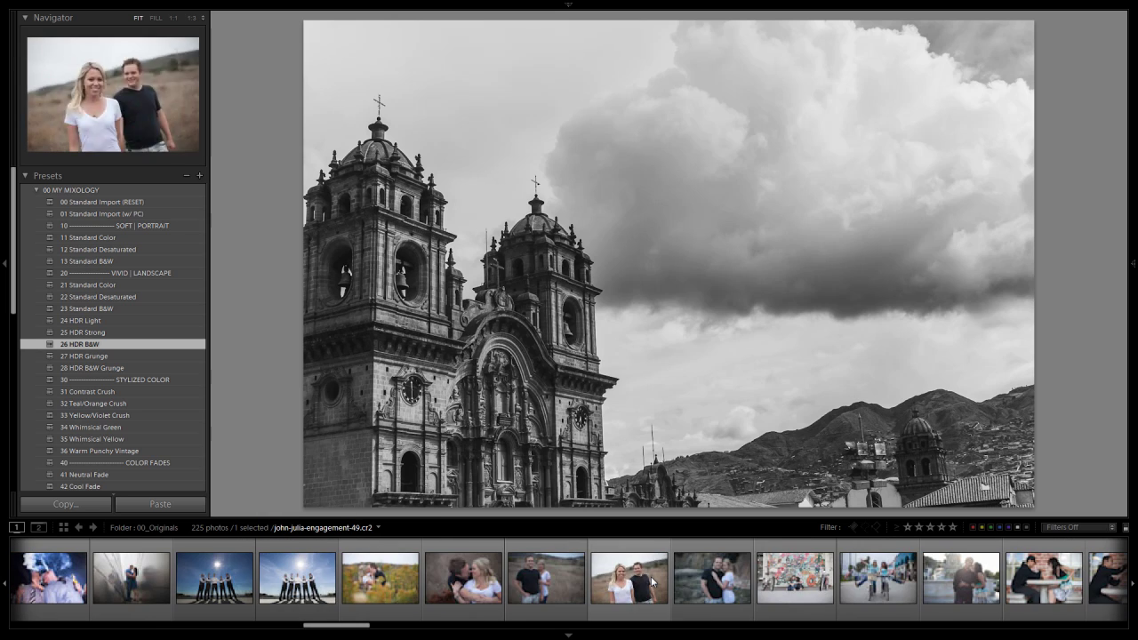
Open the groomsmen photo and apply the 26 HDR B&W preset.
scroll(652, 583, "up", 10)
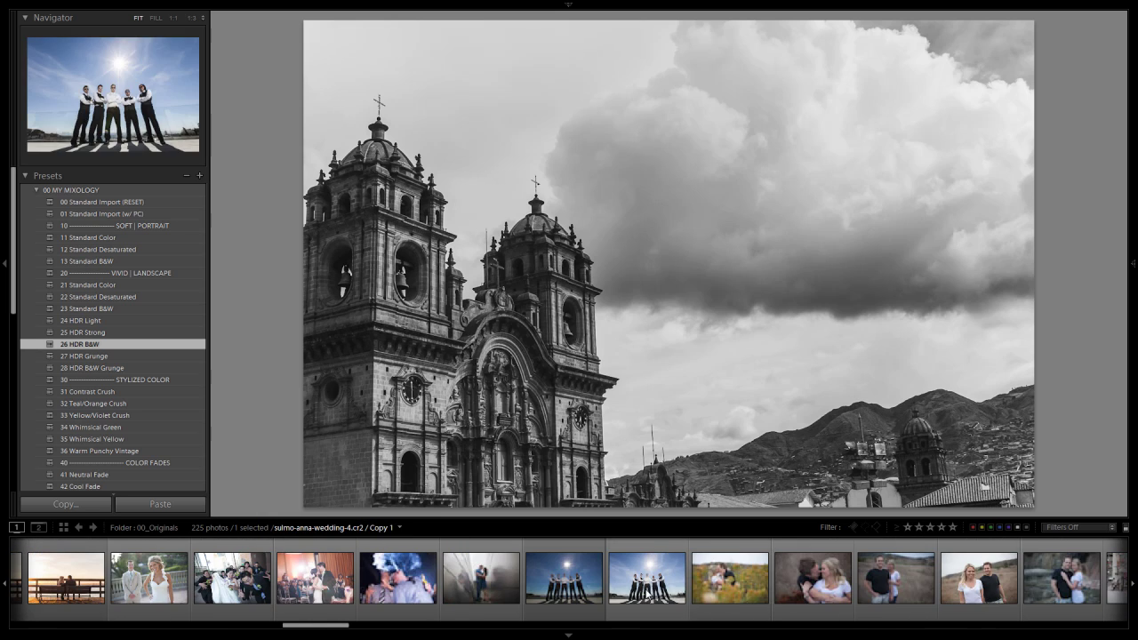
scroll(642, 596, "down", 3)
left_click(565, 585)
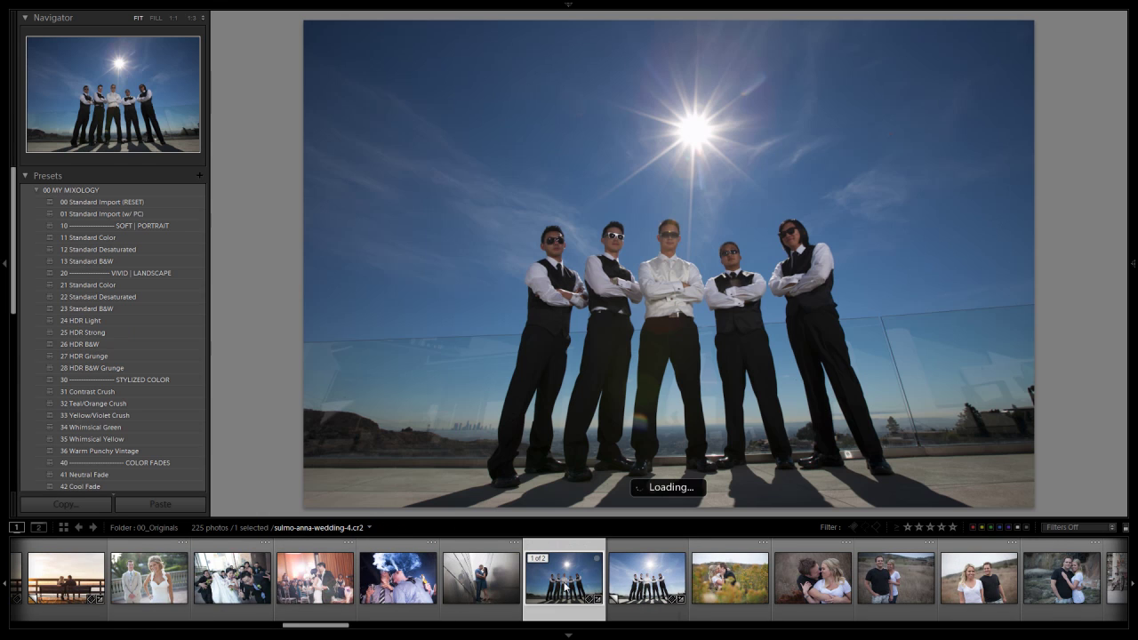
left_click(130, 343)
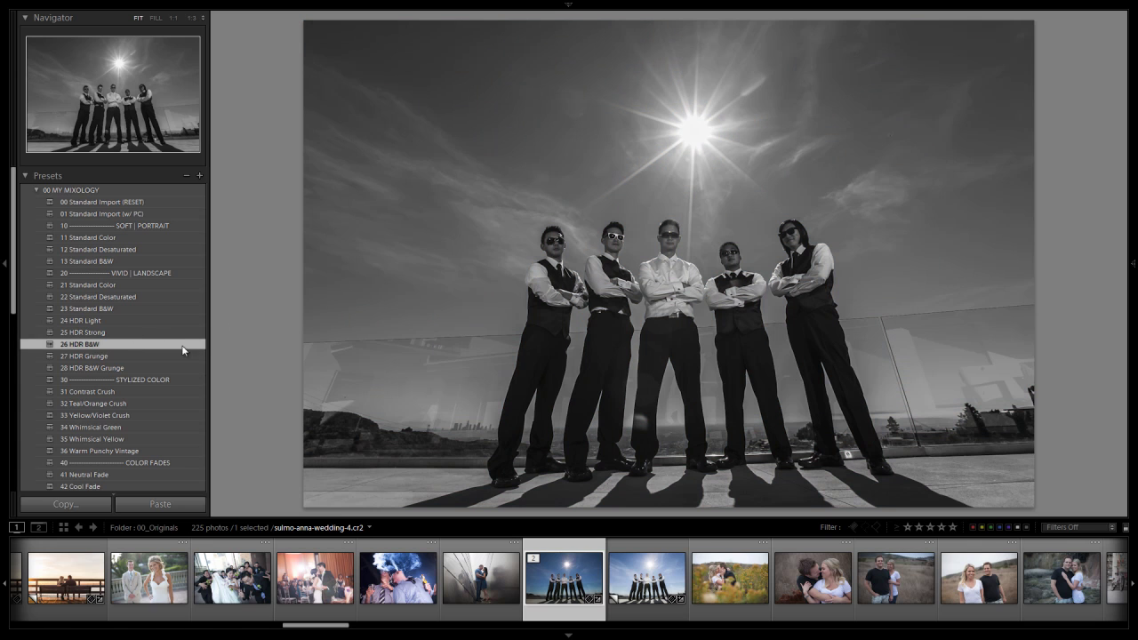
Brighten the groomsmen photo by a full stop with 06 Lighten +1.
left_click(33, 193)
left_click(35, 201)
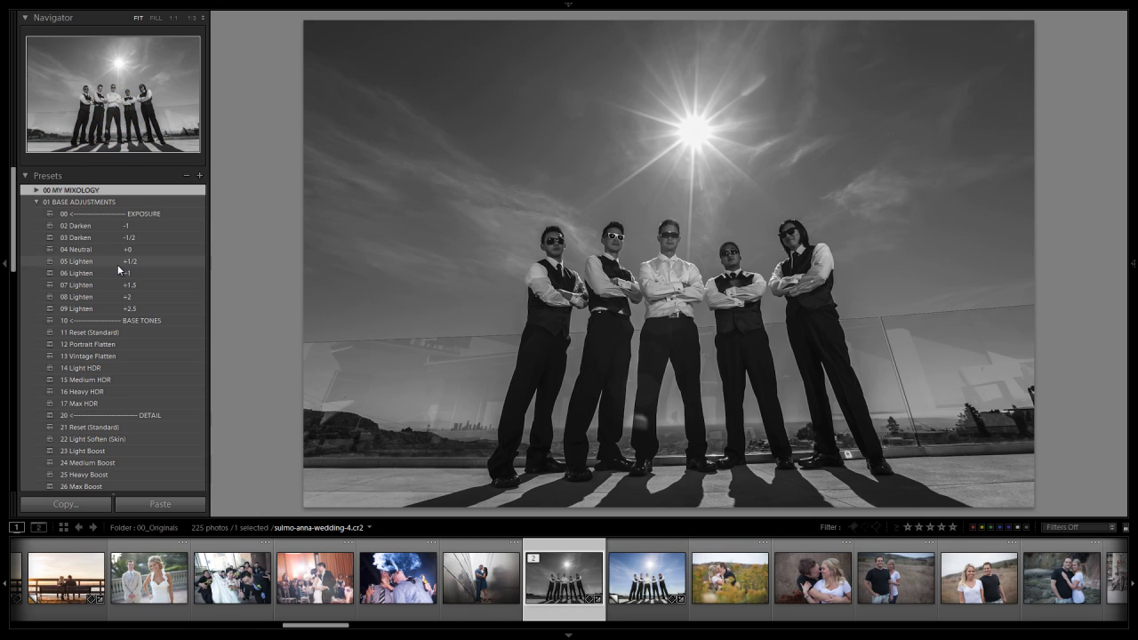
left_click(118, 272)
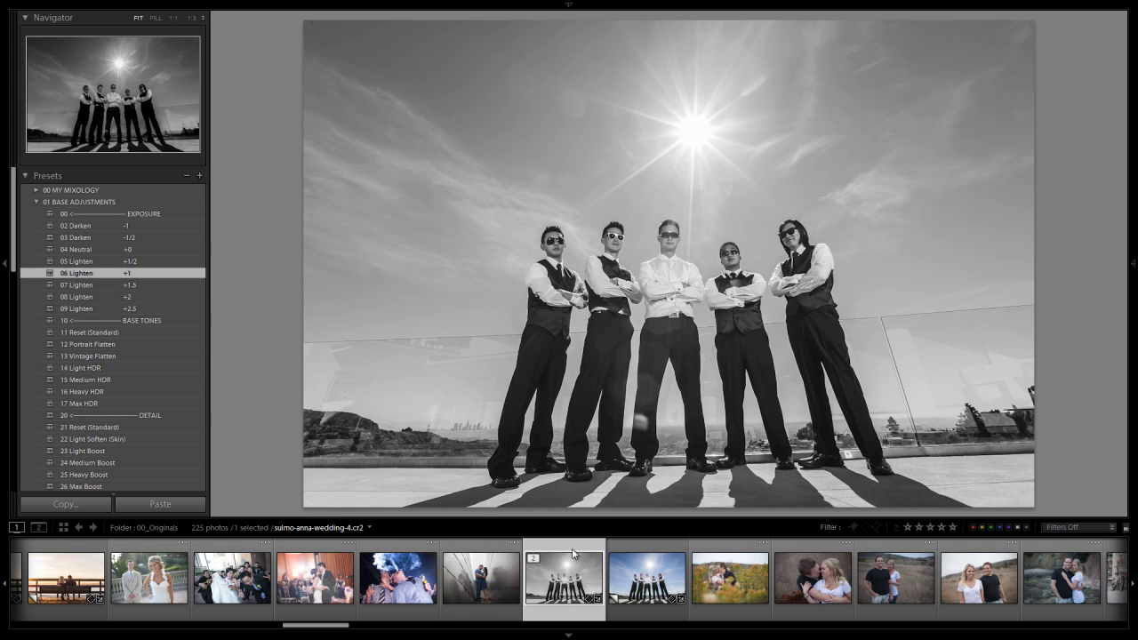
scroll(693, 608, "down", 10)
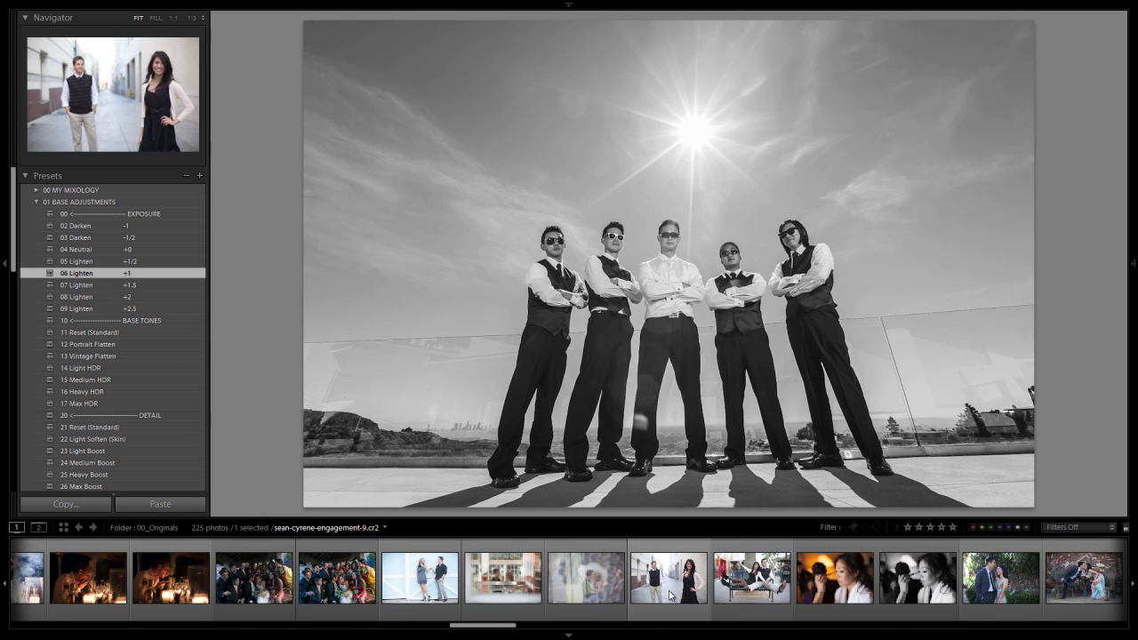
Open the FC2C0334 hillside silhouette photo and apply the 26 HDR B&W preset.
scroll(669, 596, "down", 8)
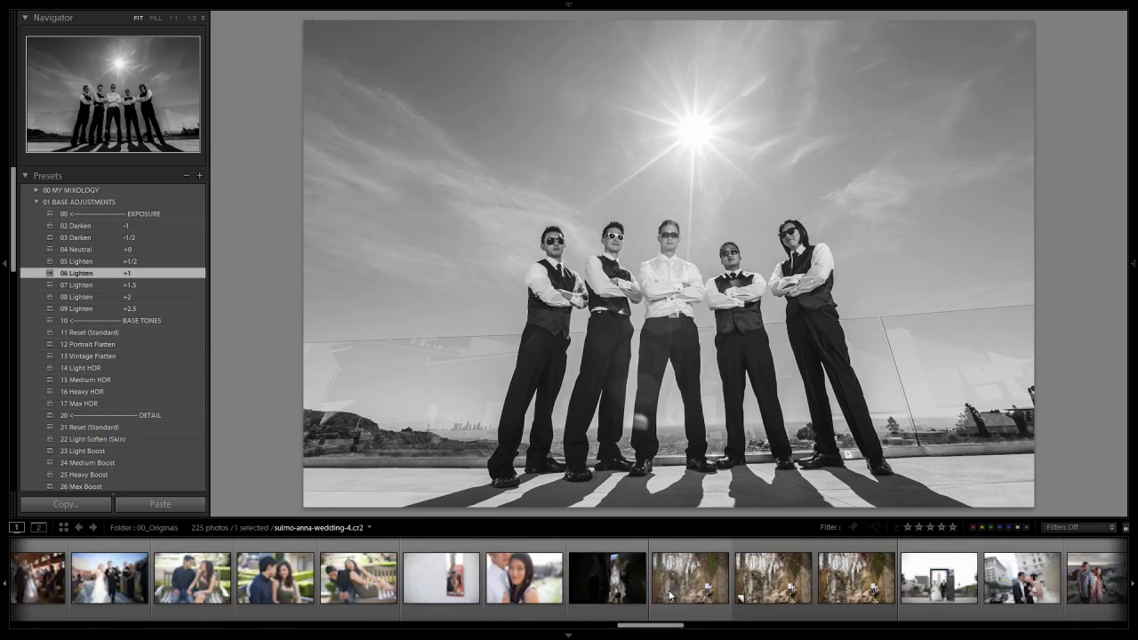
scroll(669, 600, "down", 15)
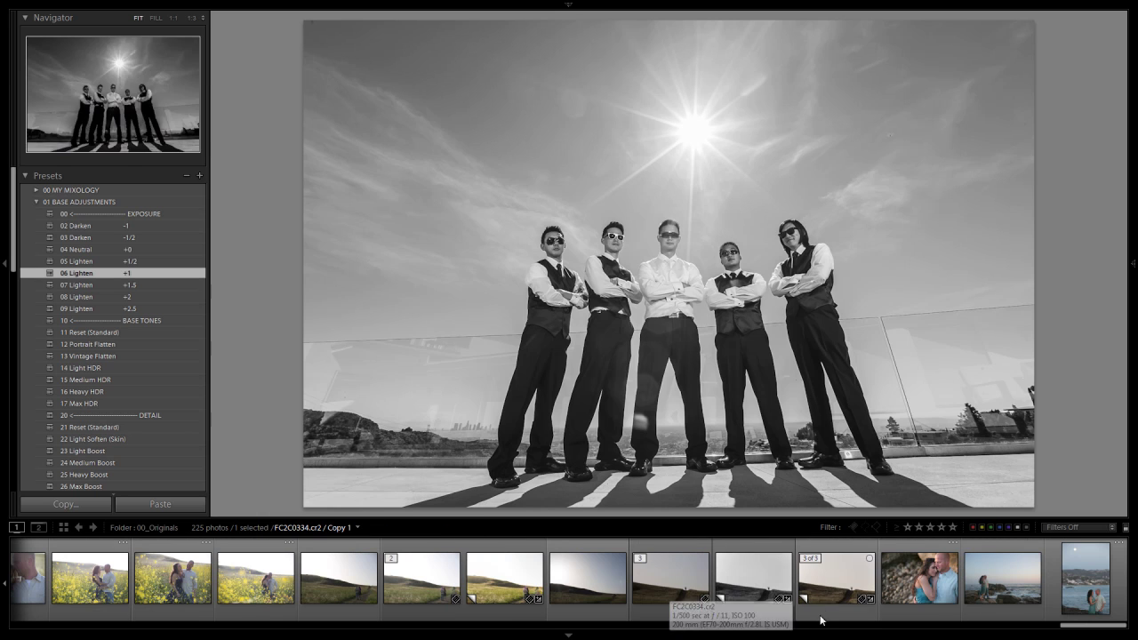
left_click(686, 586)
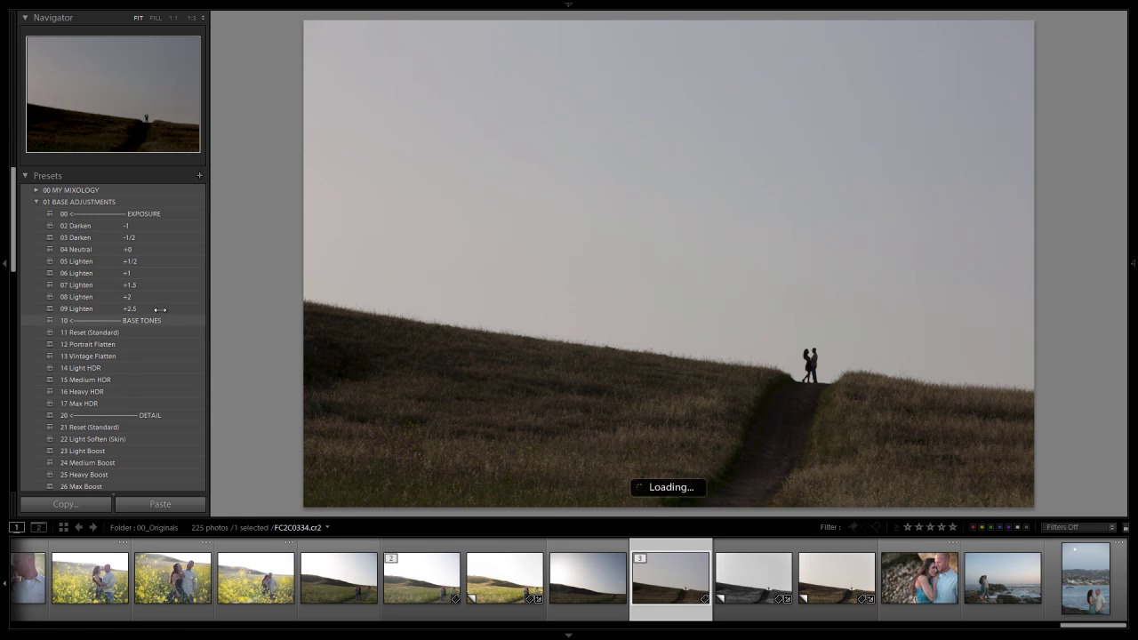
scroll(147, 335, "down", 3)
scroll(129, 344, "up", 4)
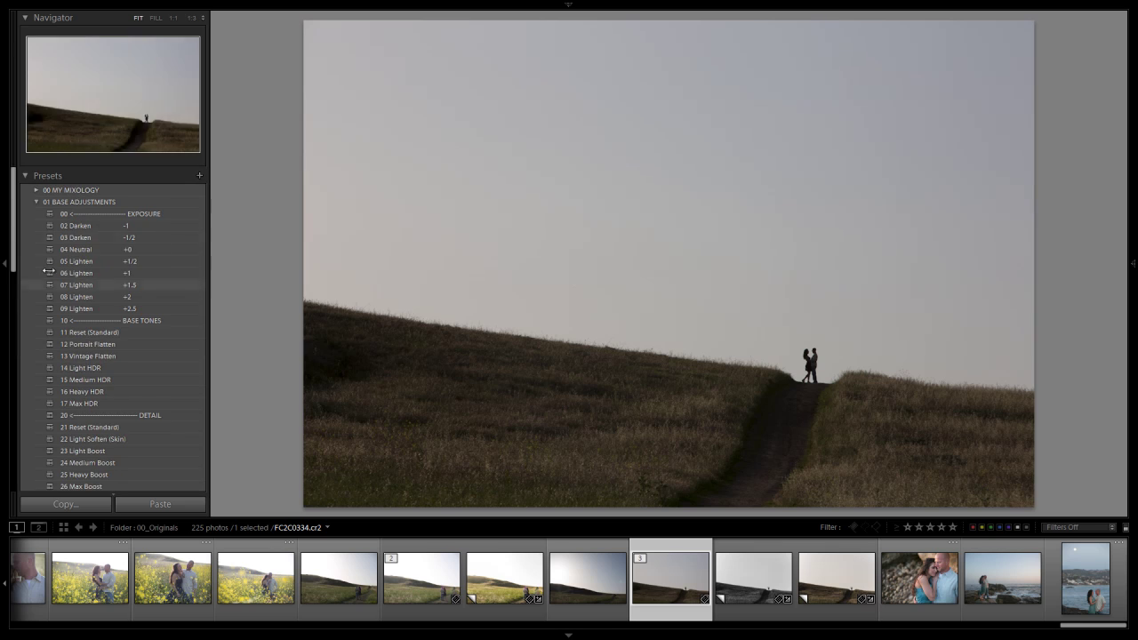
left_click(35, 201)
left_click(36, 190)
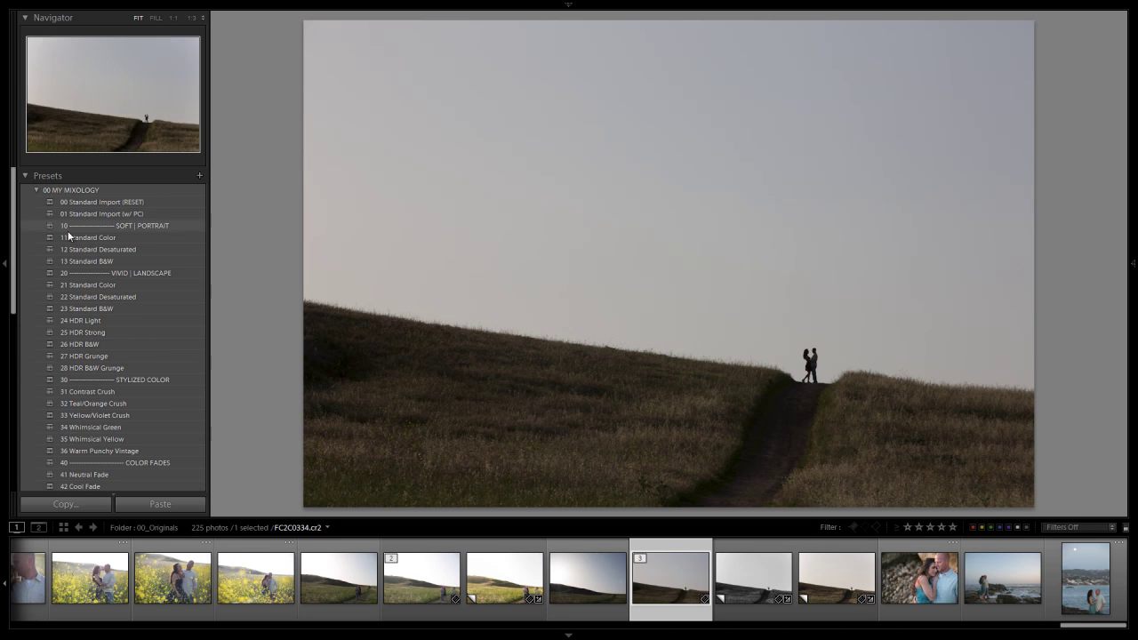
left_click(124, 345)
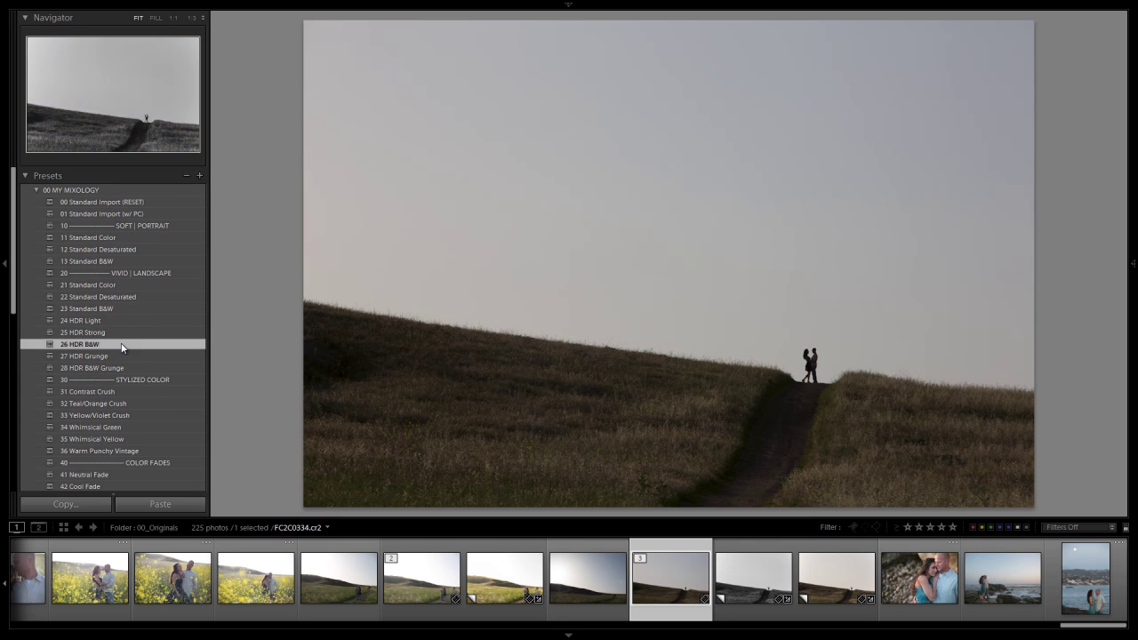
left_click(740, 585)
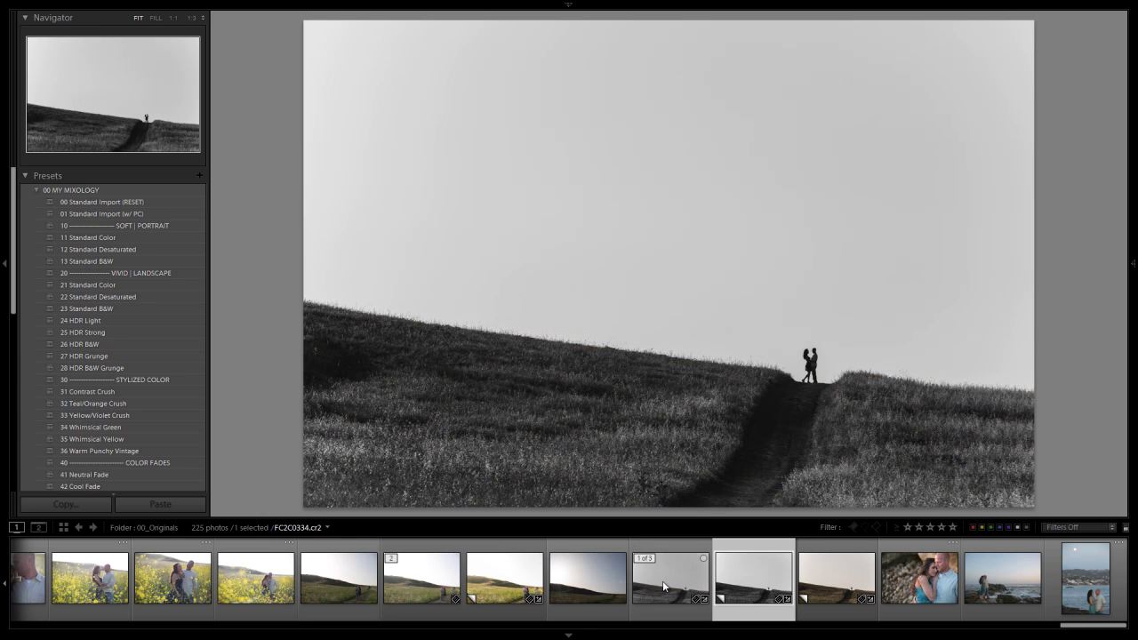
Inspect the copy's Basic adjustments, then go back to the original hillside photo.
left_click(1129, 318)
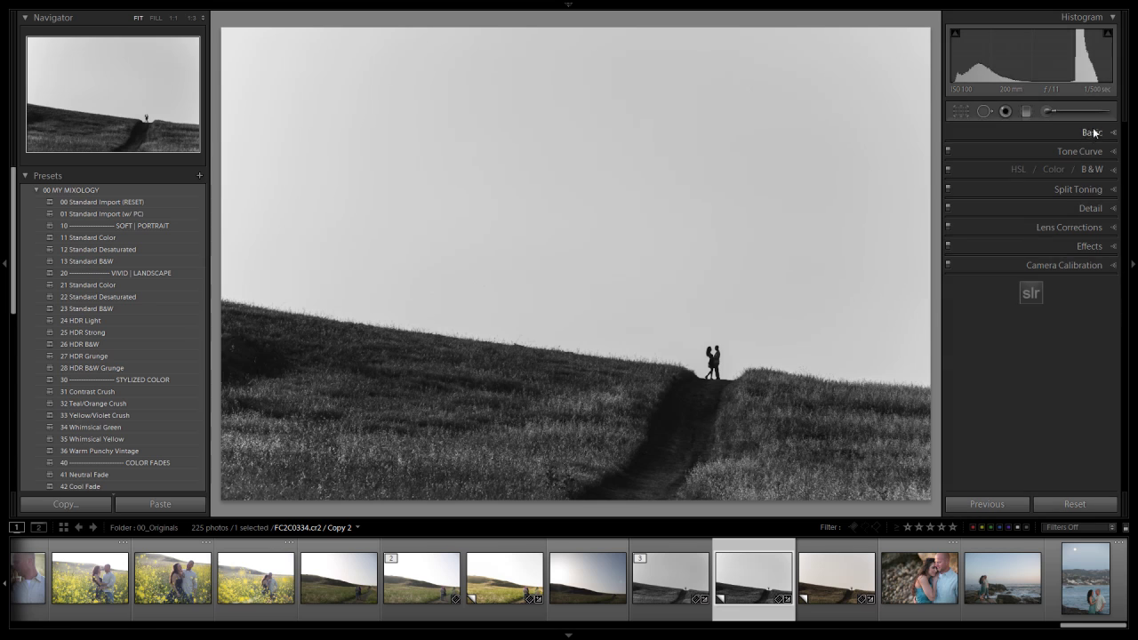
left_click(1095, 132)
left_click(1129, 178)
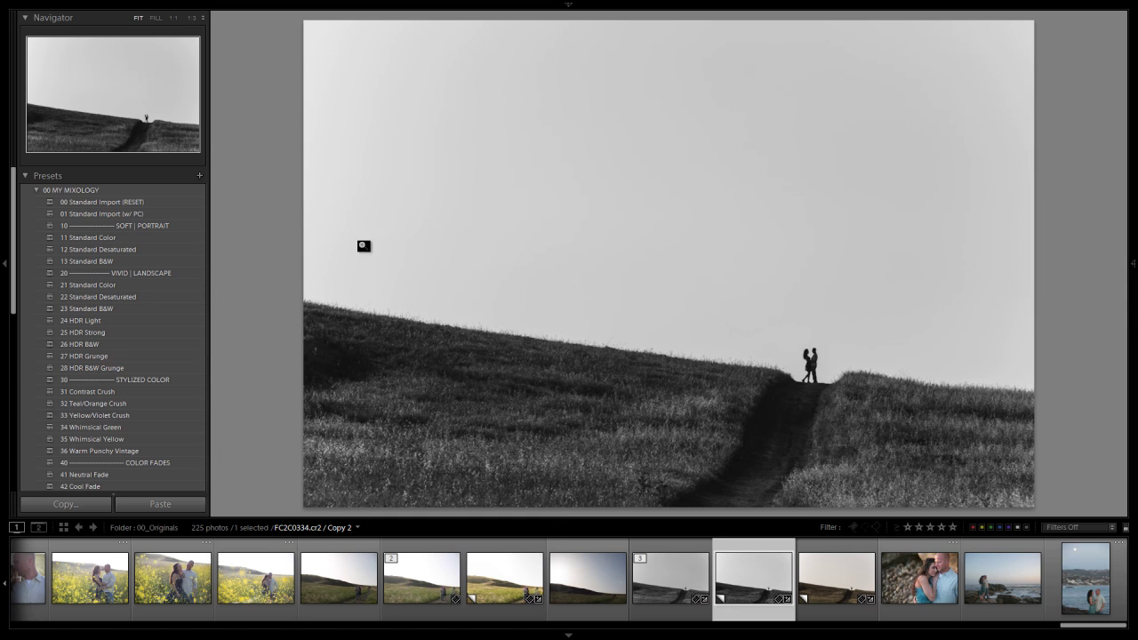
left_click(665, 585)
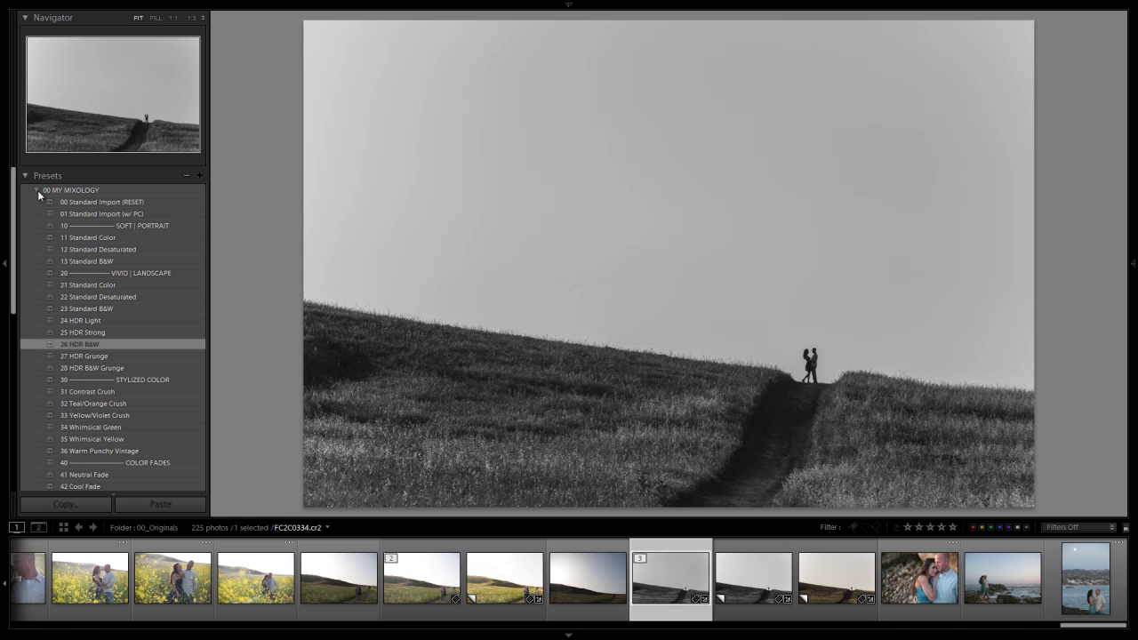
Apply 05 Lighten +1/2 from 01 BASE ADJUSTMENTS to the original hillside photo.
left_click(37, 190)
left_click(37, 191)
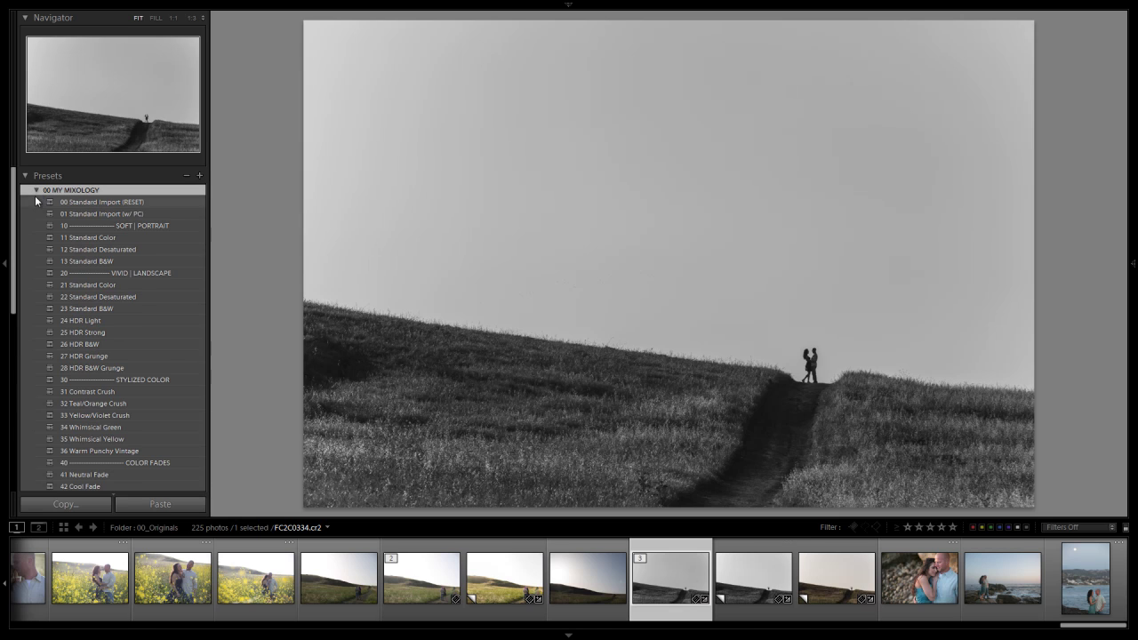
left_click(37, 190)
left_click(36, 202)
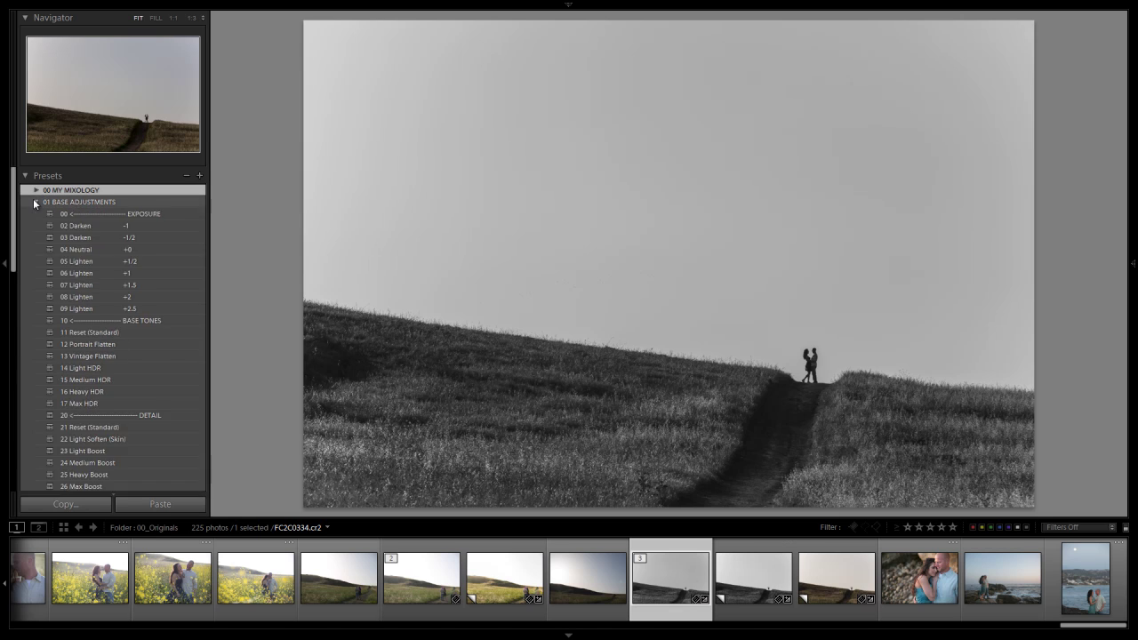
left_click(118, 260)
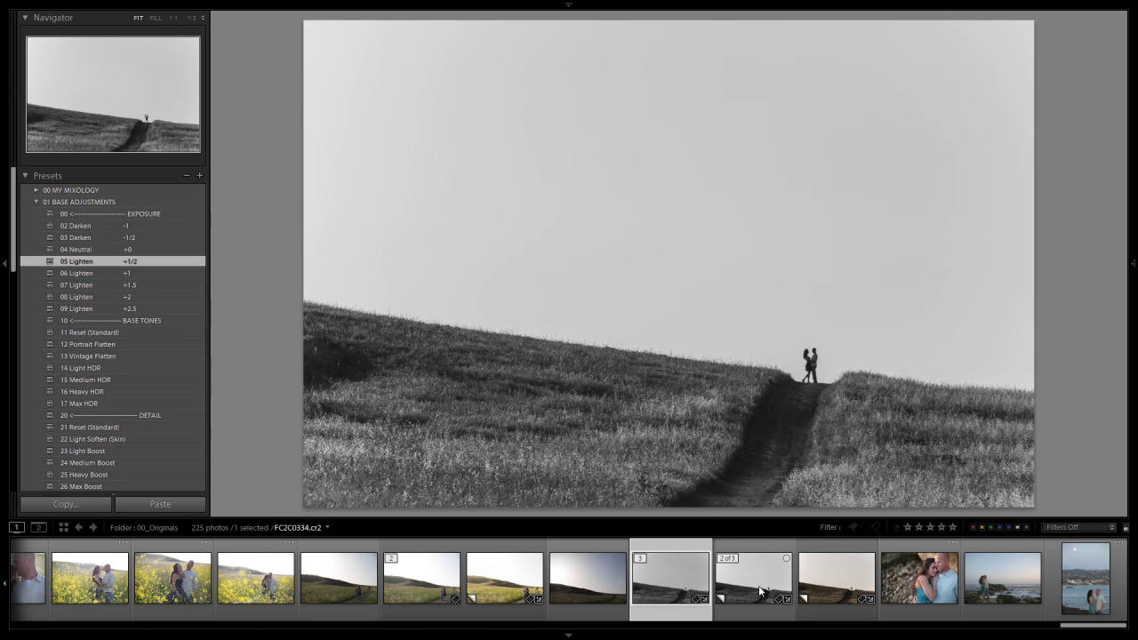
Flip between the lightened photo and its darker Copy 2 to compare them.
left_click(760, 591)
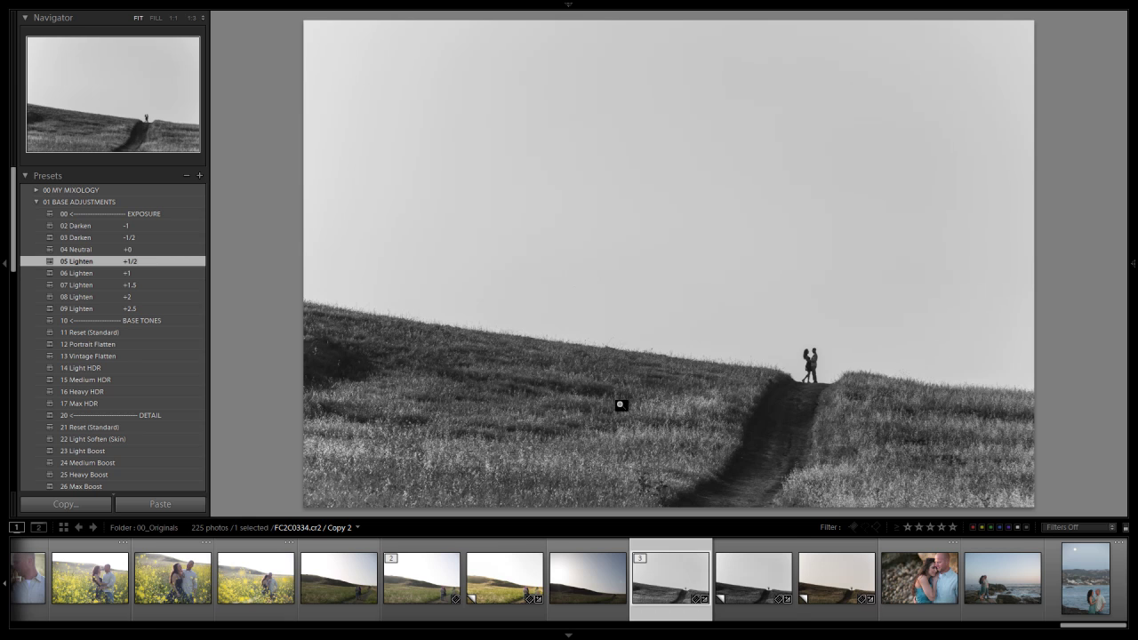
key("Right")
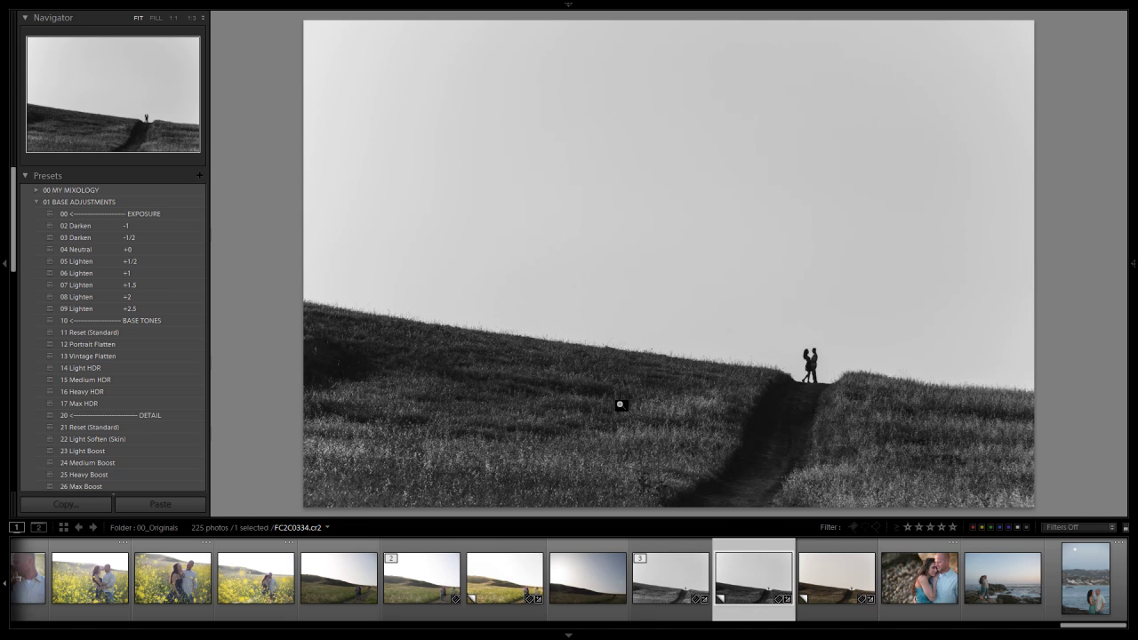
key("Left")
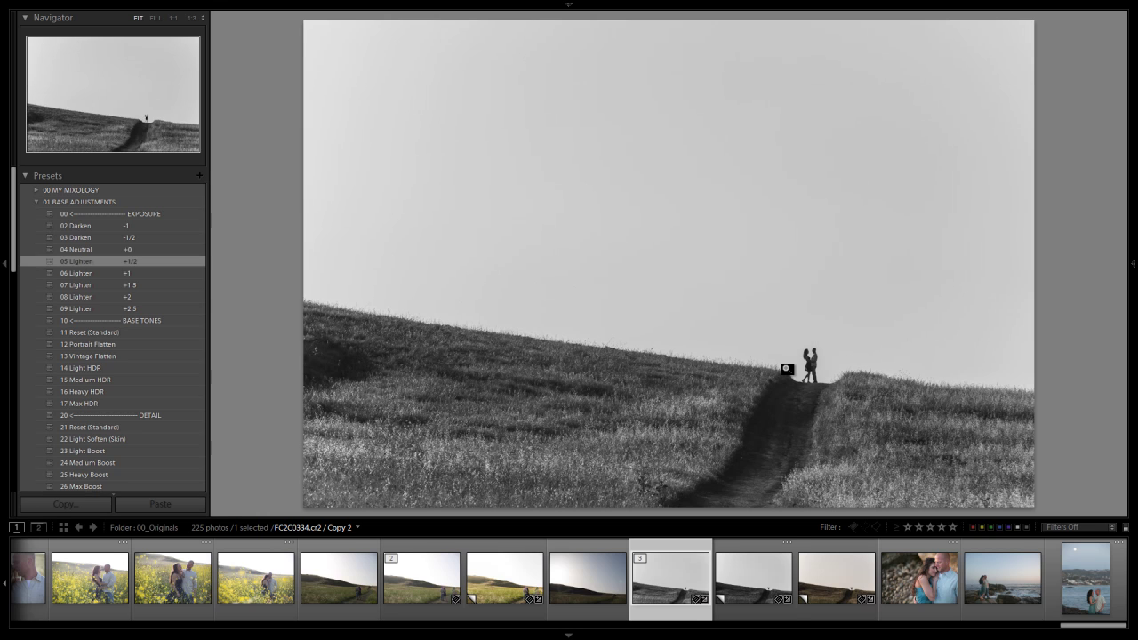
key("Right")
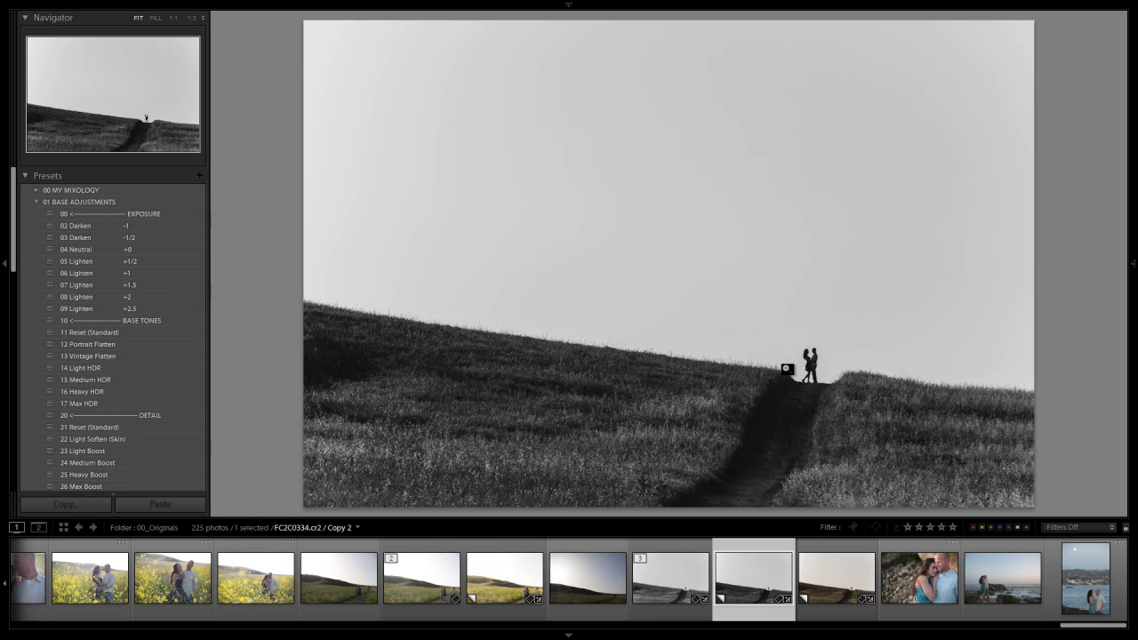
key("Left")
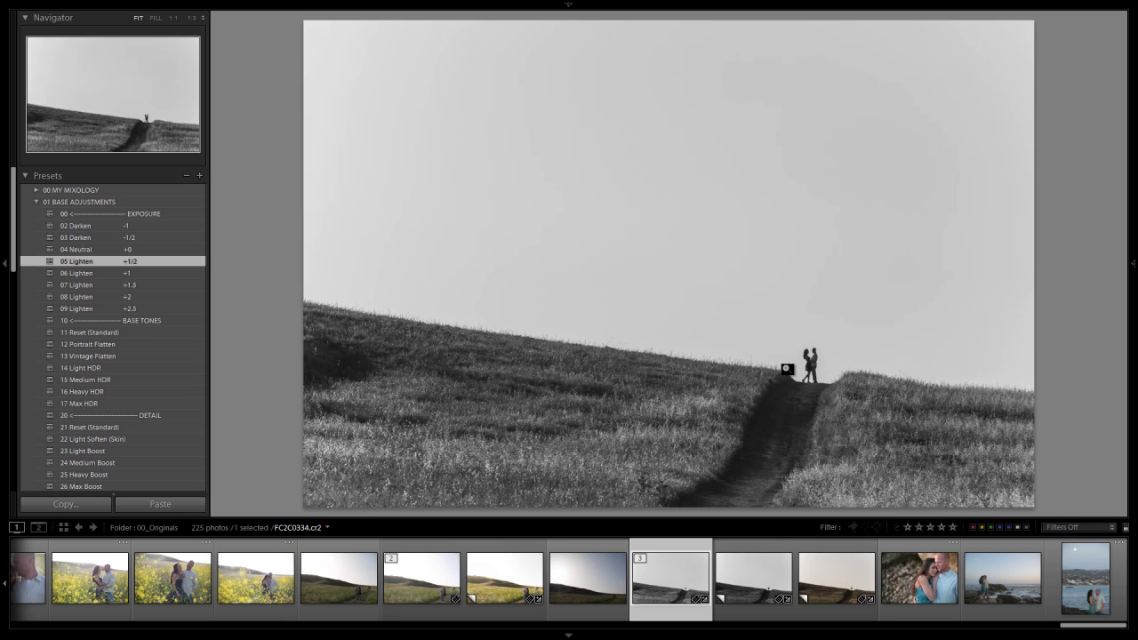
Select the lighthouse cliff photo and reset it with 00 Standard Import (RESET).
scroll(463, 601, "up", 5)
scroll(464, 601, "up", 10)
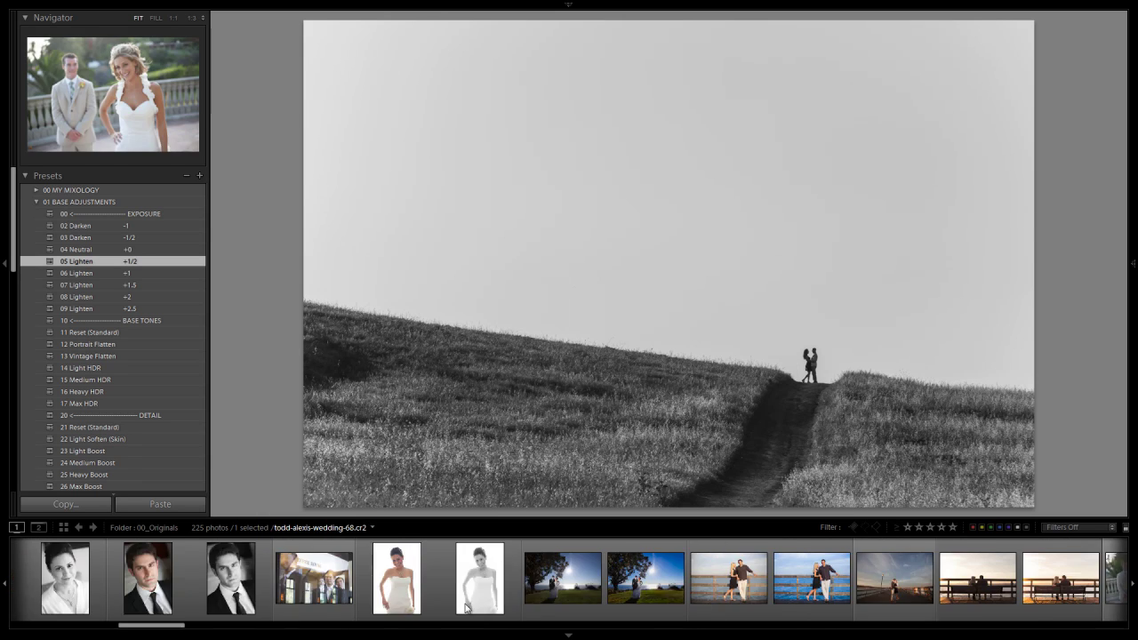
left_click(374, 599)
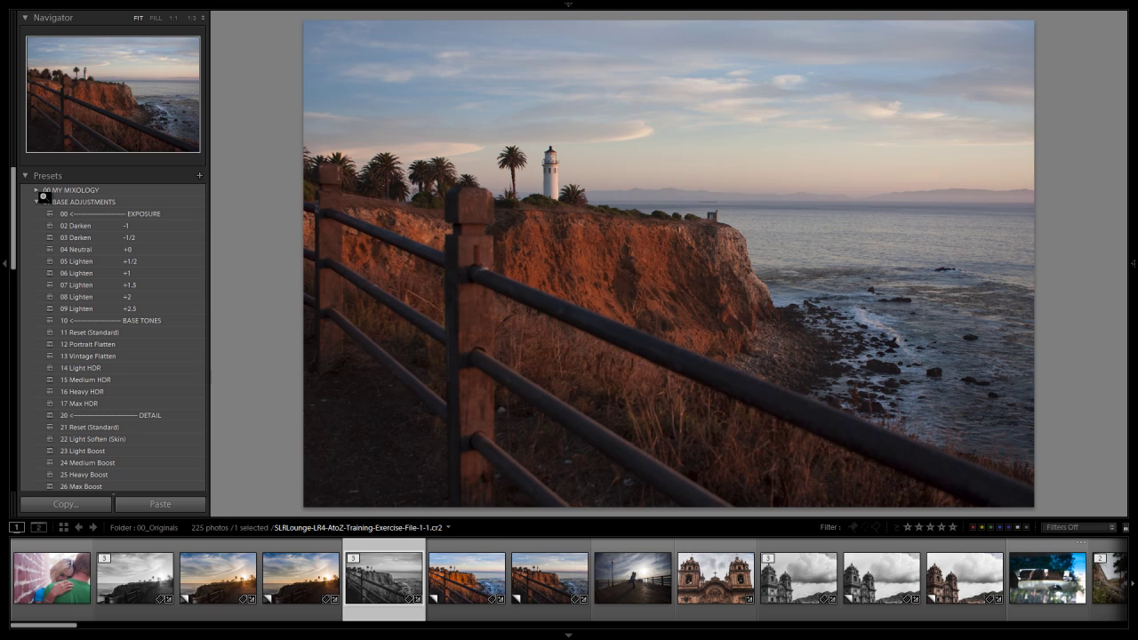
left_click(37, 190)
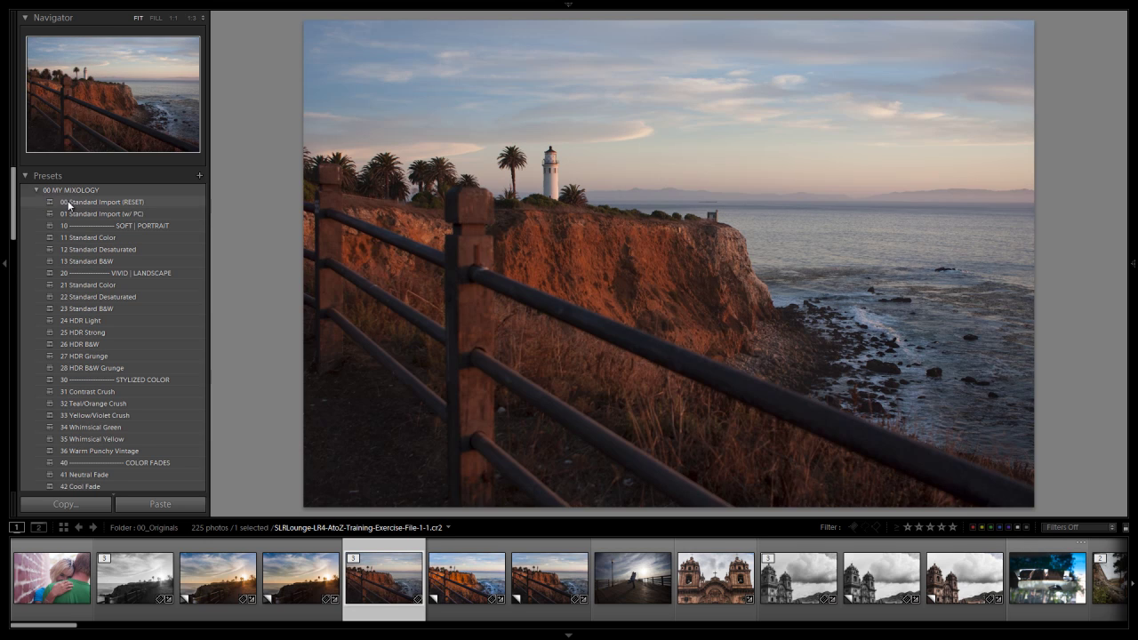
left_click(67, 202)
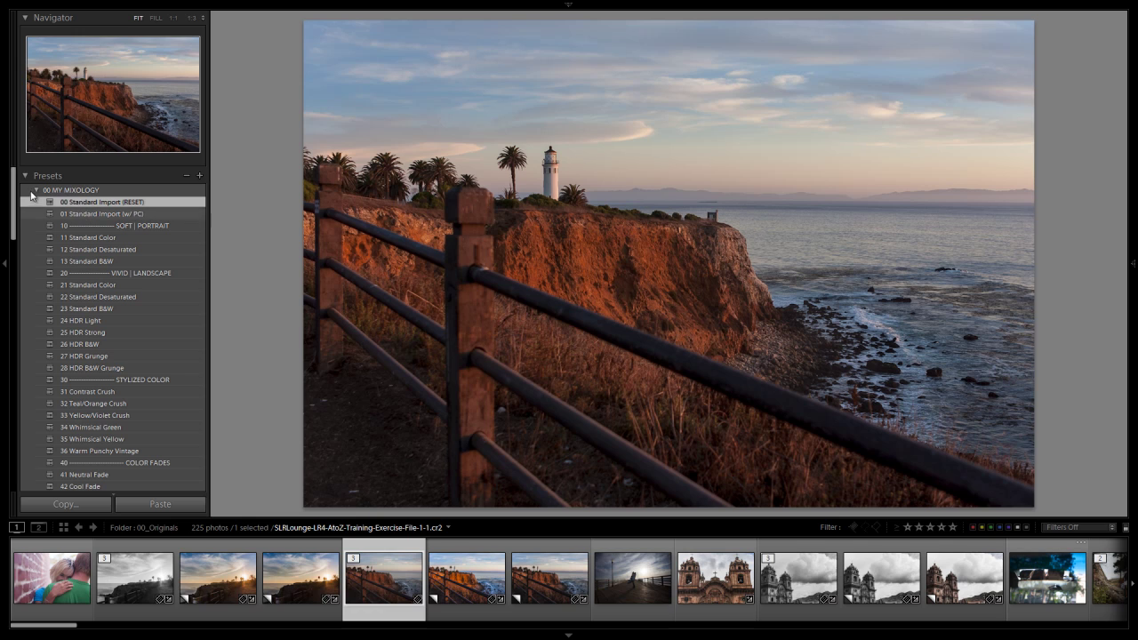
left_click(35, 190)
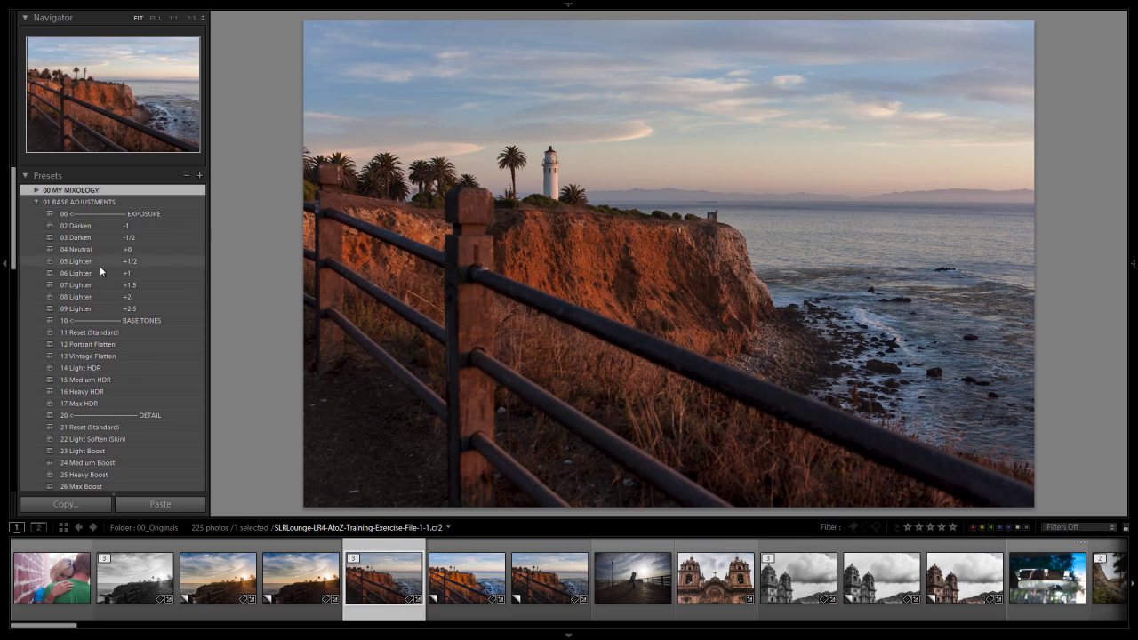
Stack the 16 Heavy HDR, 23 Light Boost, 34 Medium Boost and 62_Light base adjustments.
left_click(102, 391)
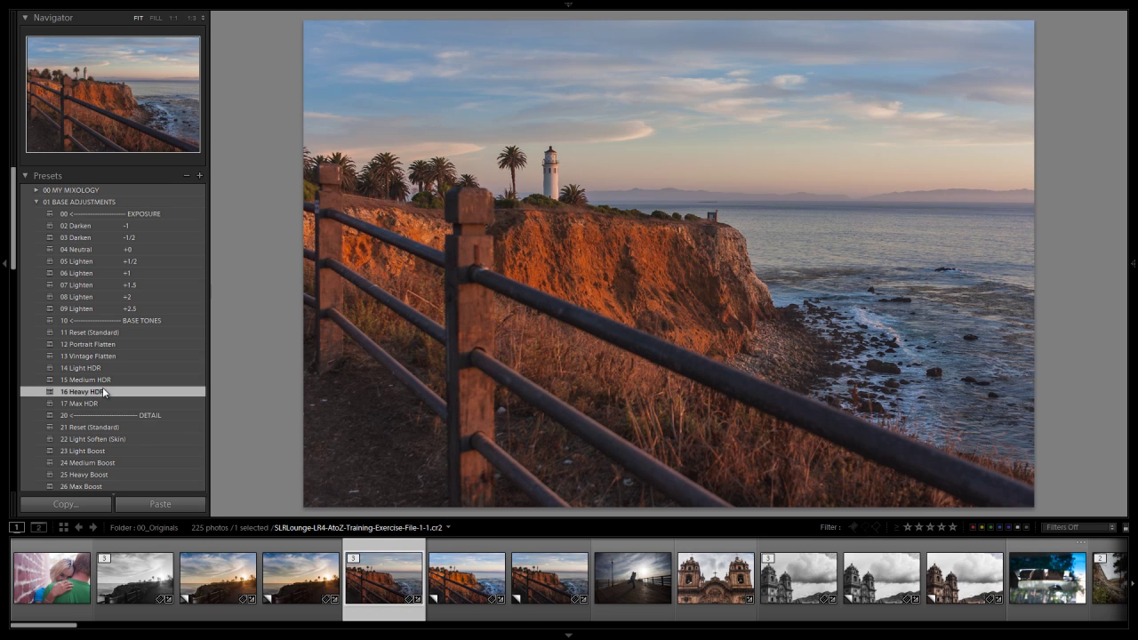
scroll(104, 392, "down", 5)
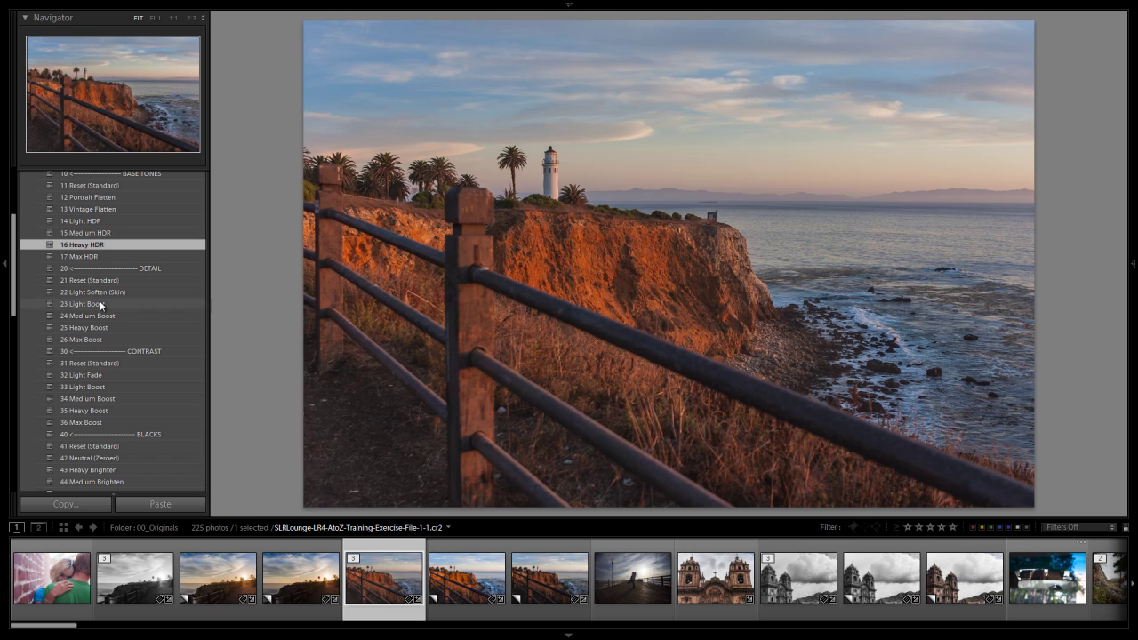
left_click(100, 304)
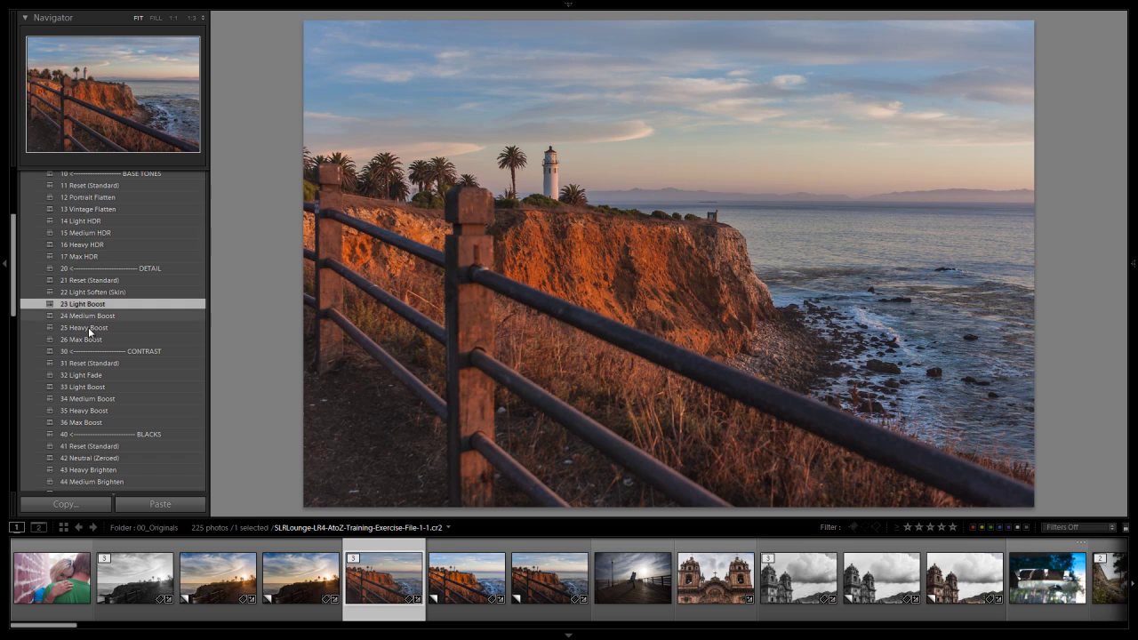
left_click(125, 398)
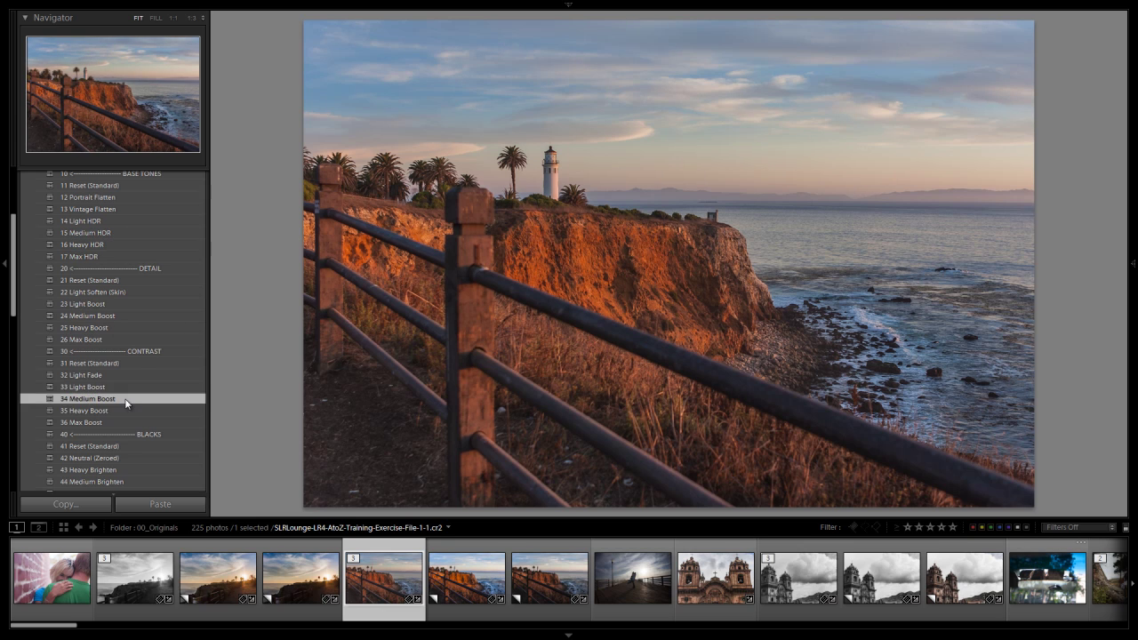
scroll(135, 392, "down", 4)
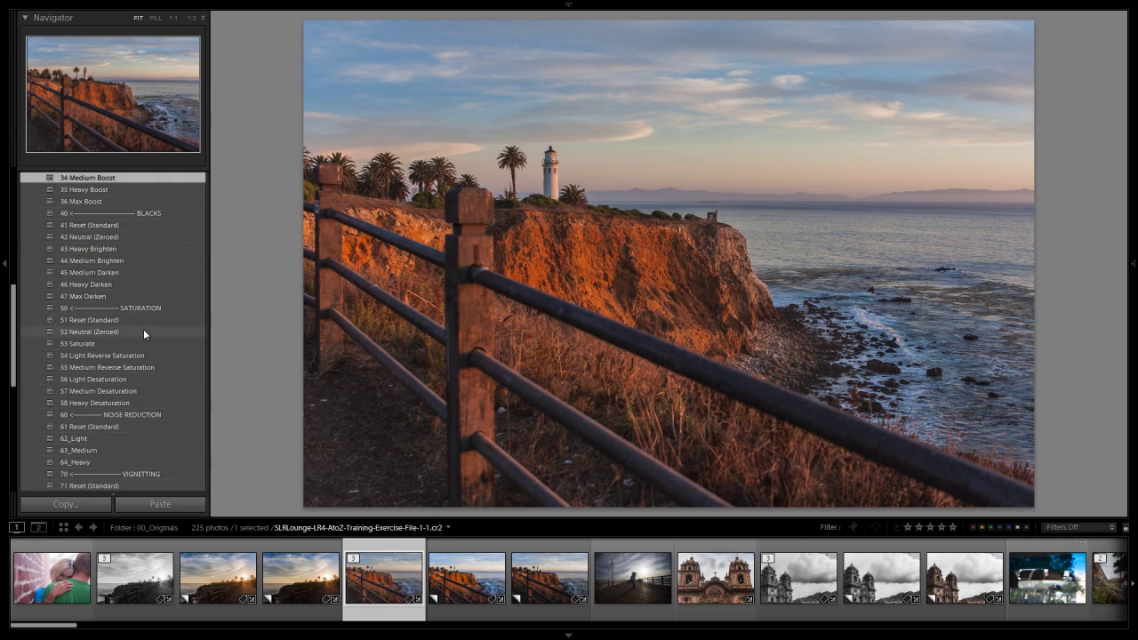
scroll(144, 326, "down", 5)
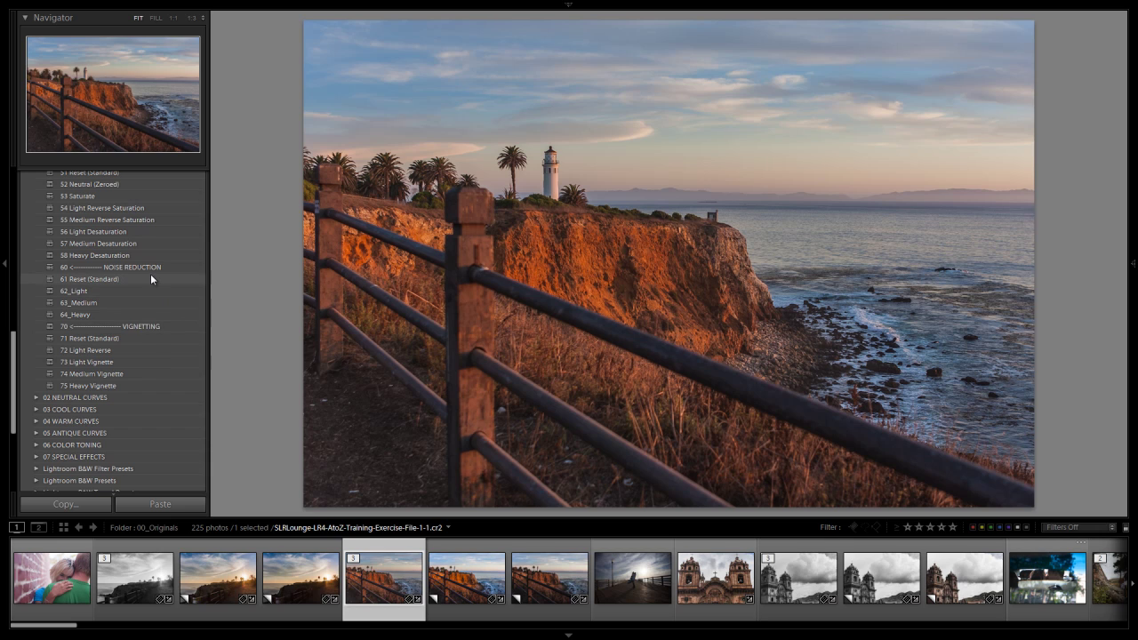
left_click(120, 290)
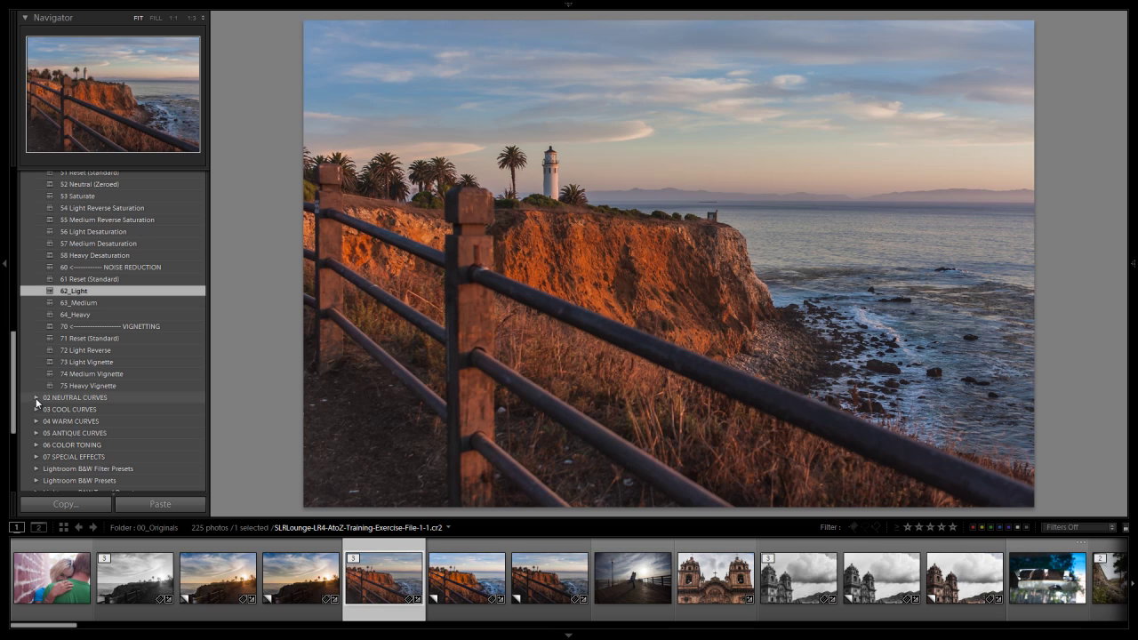
Apply the 31 B&W preset from the 05 ANTIQUE CURVES folder to the lighthouse photo.
scroll(115, 308, "up", 10)
left_click(35, 202)
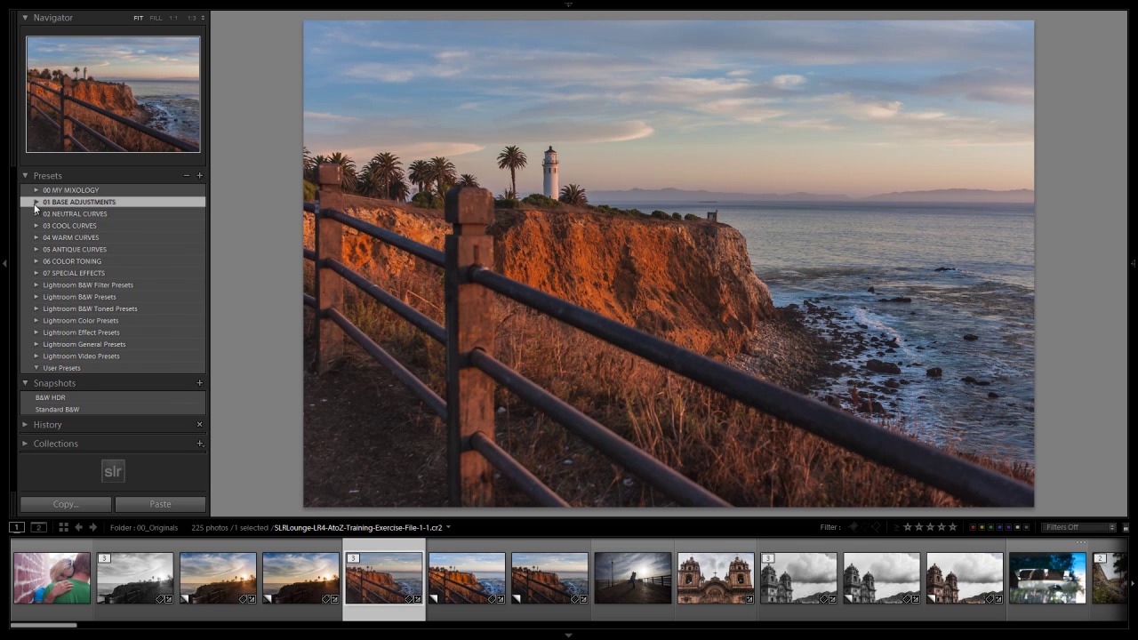
left_click(39, 250)
scroll(146, 307, "down", 2)
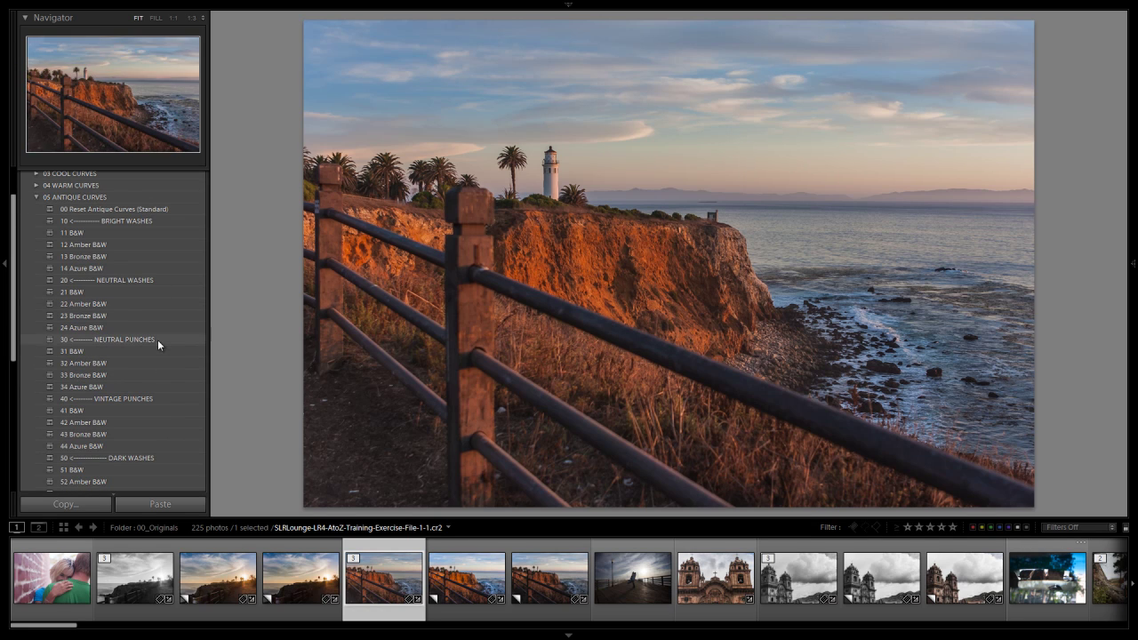
left_click(148, 352)
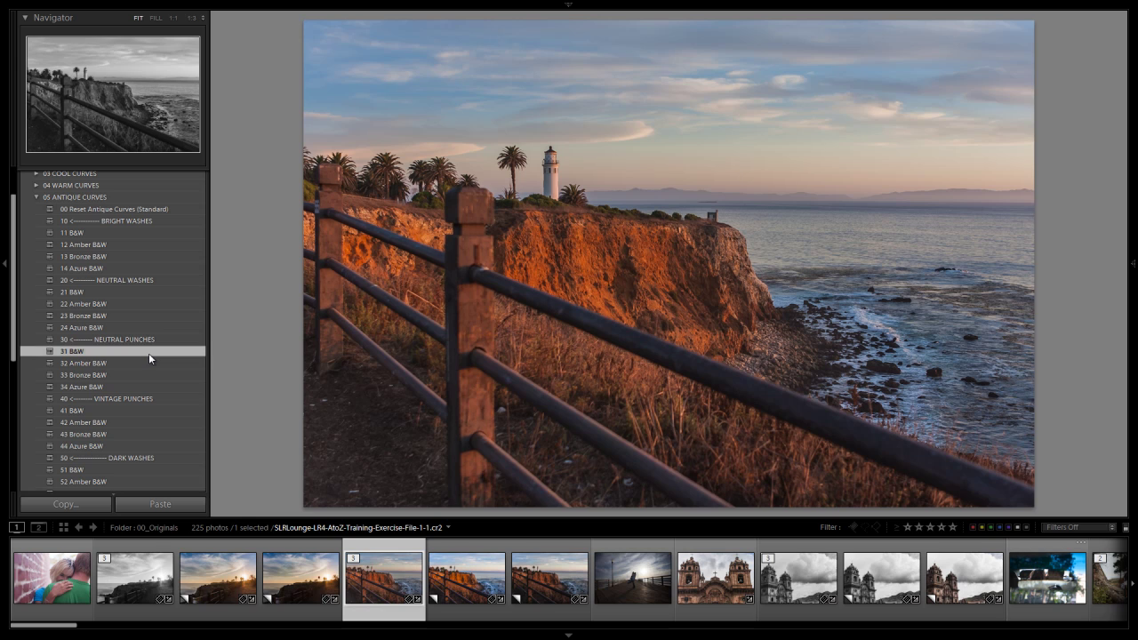
Apply the original 26 HDR B&W preset from 00 MY MIXOLOGY for comparison.
left_click(36, 197)
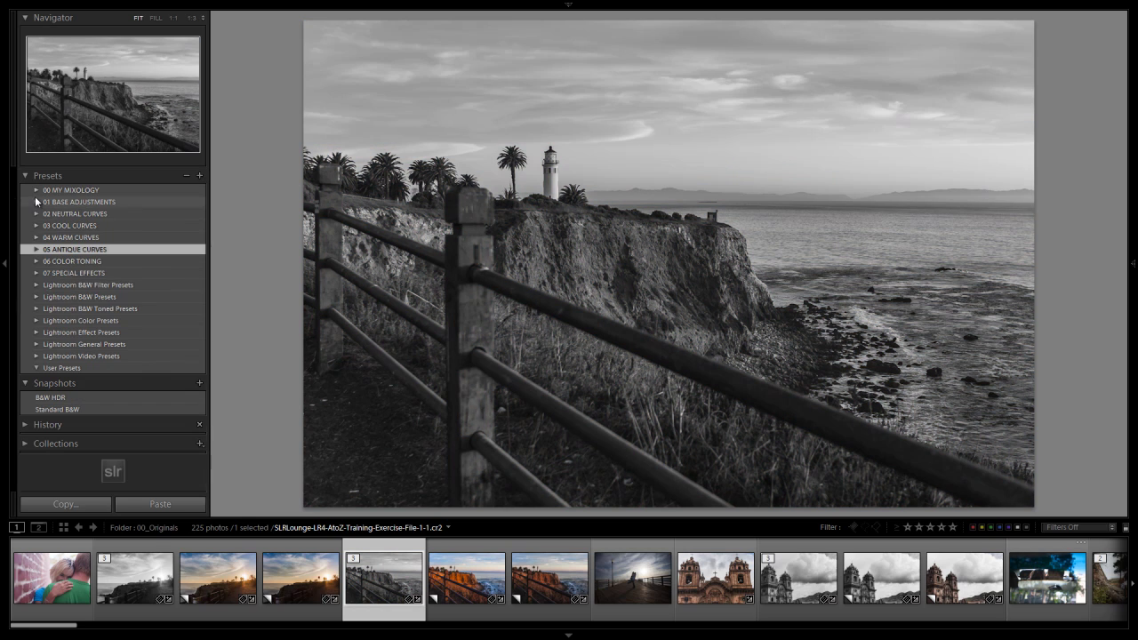
left_click(35, 189)
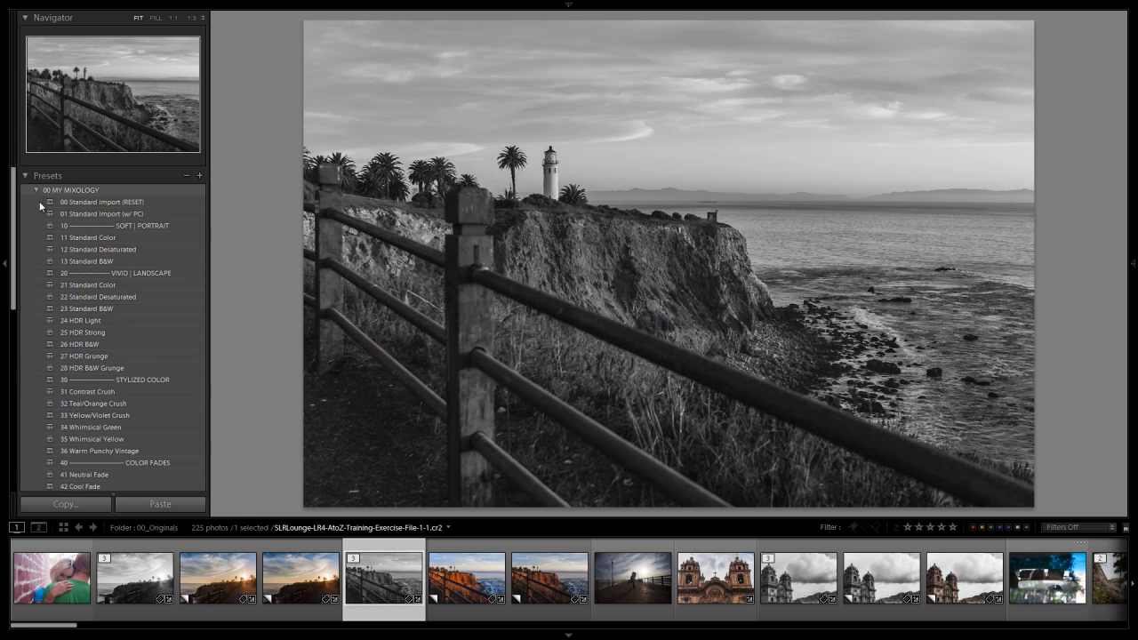
left_click(126, 346)
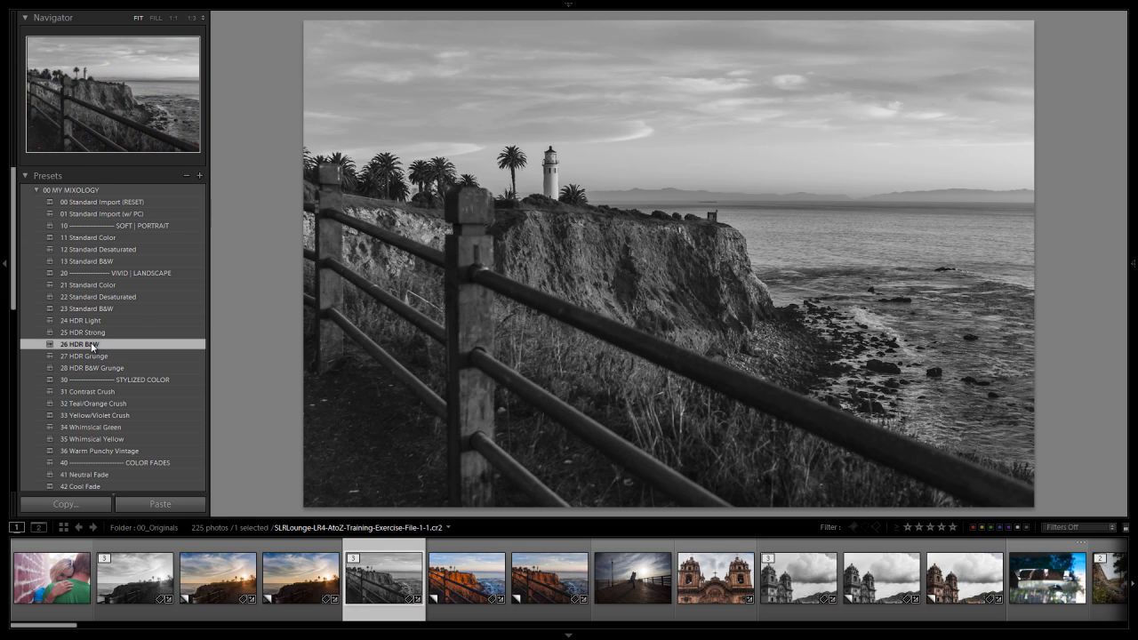
left_click(199, 175)
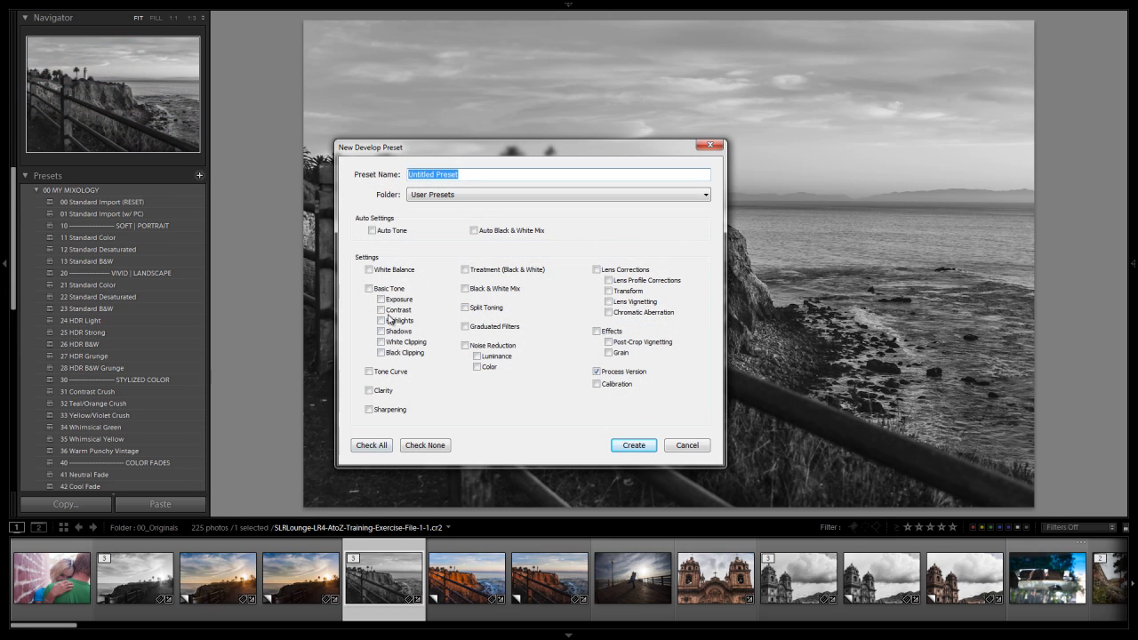
left_click(372, 447)
left_click(391, 270)
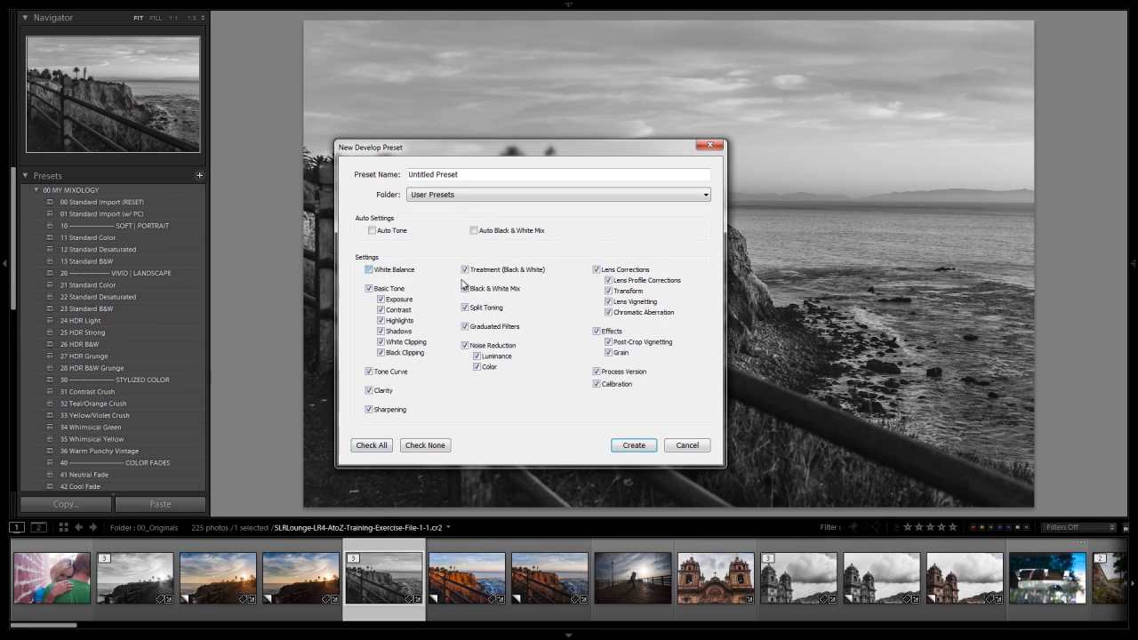
left_click(626, 283)
left_click(627, 292)
left_click(630, 313)
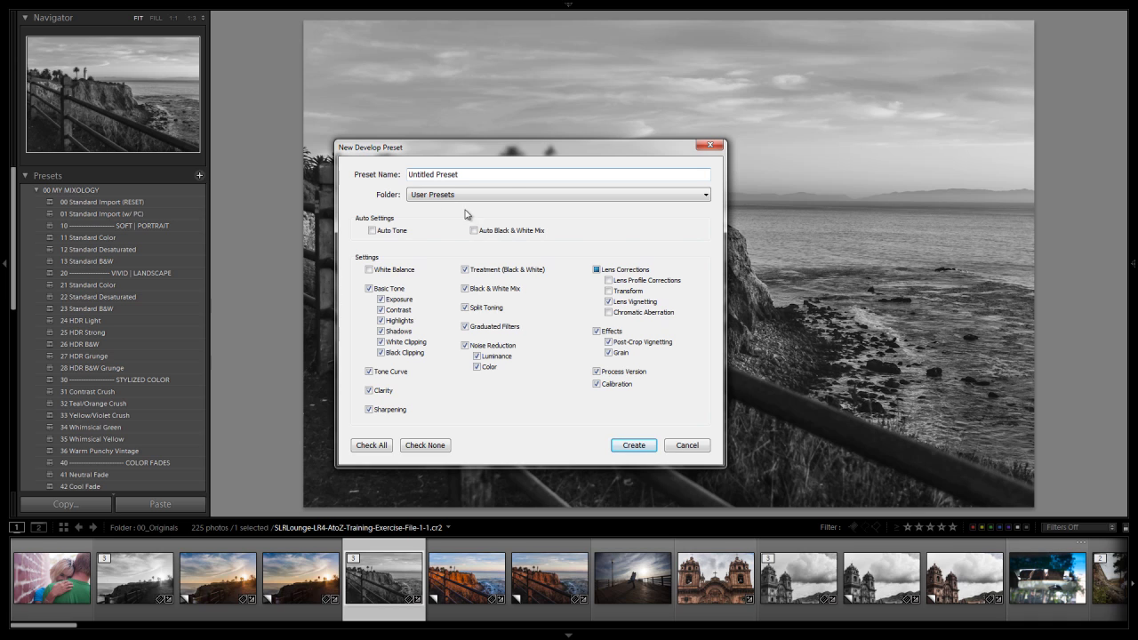
left_click(510, 194)
left_click(480, 226)
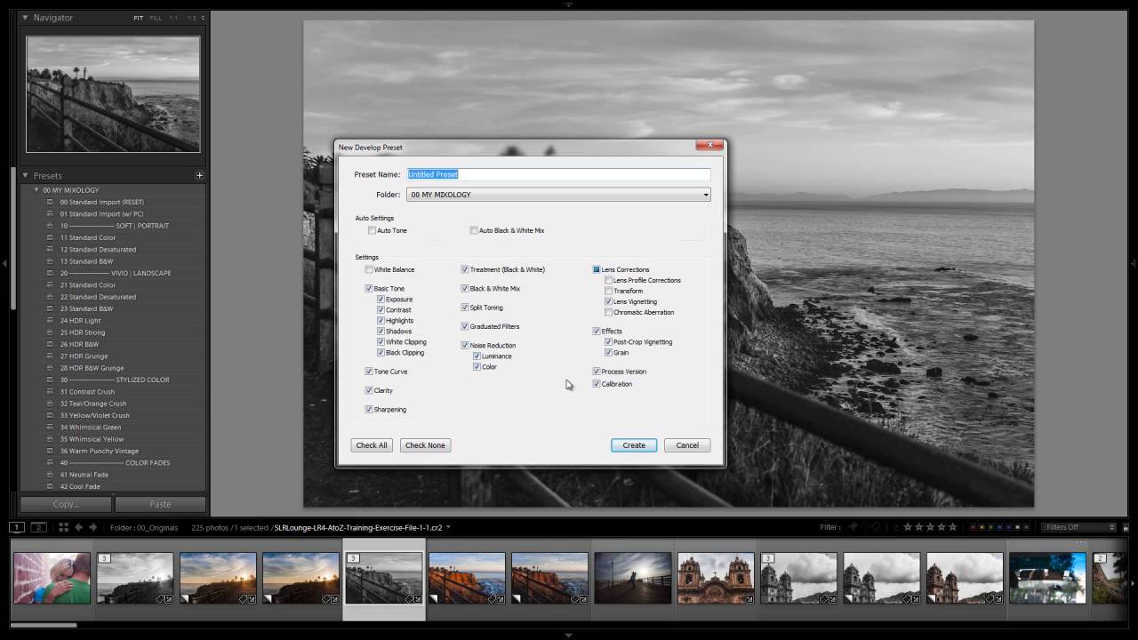
left_click(708, 450)
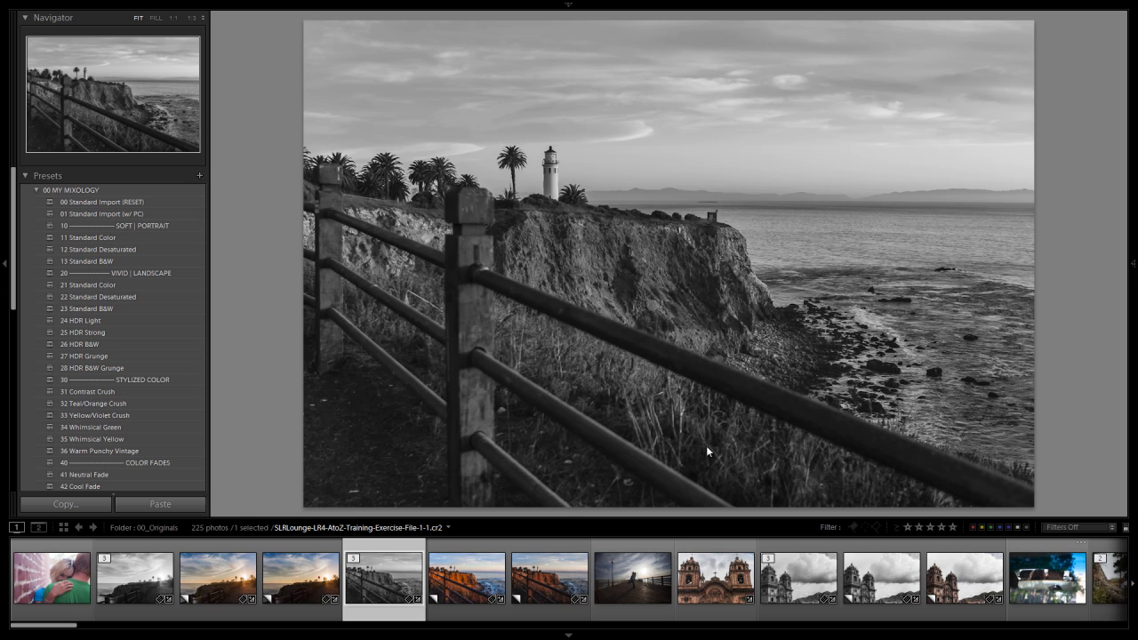